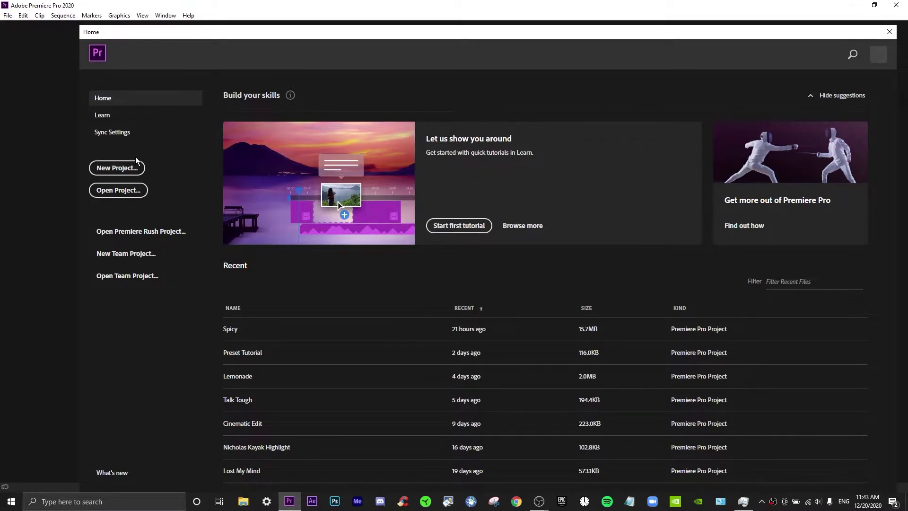
- Create a new project named Workflow Video with the Mercury Playback Engine GPU Acceleration (CUDA) renderer
click(133, 173)
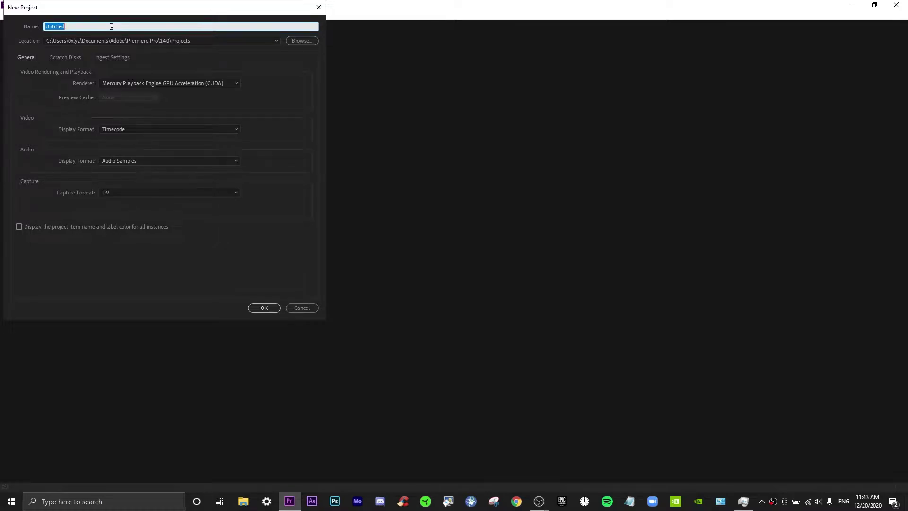
text(Wor)
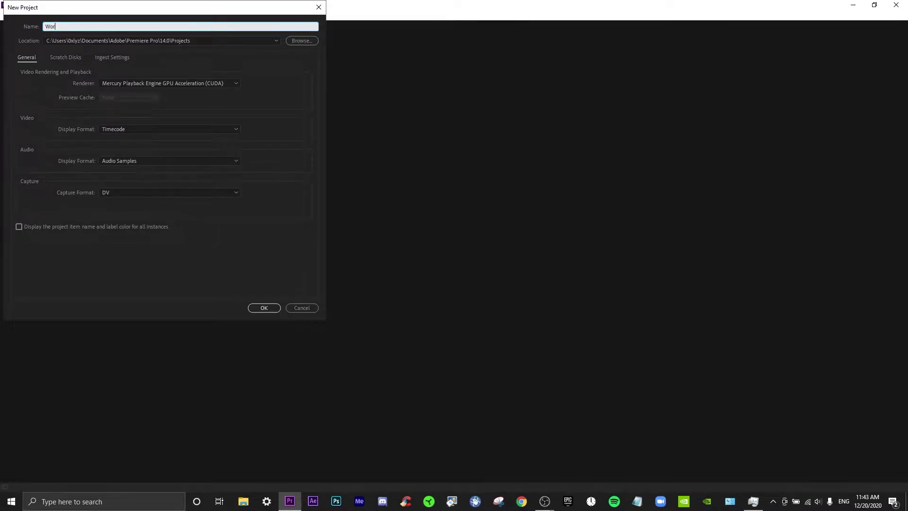
text(kflow Video)
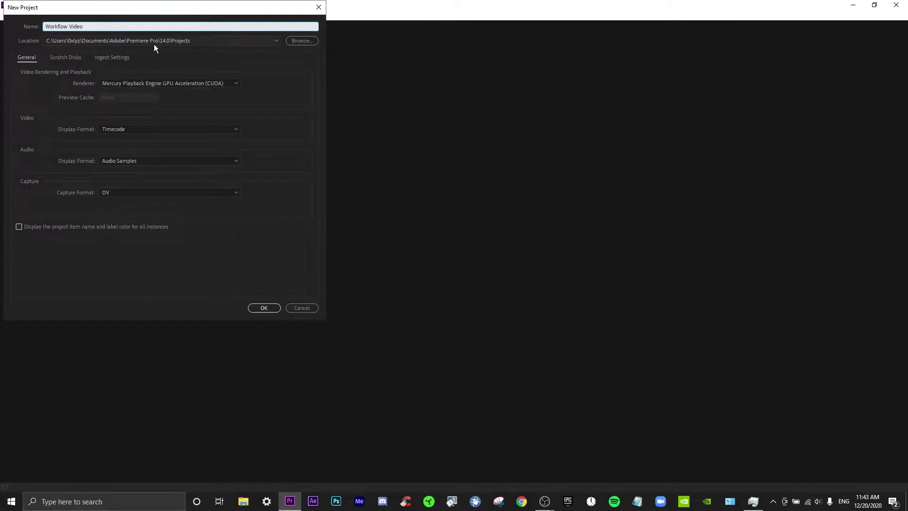
click(165, 83)
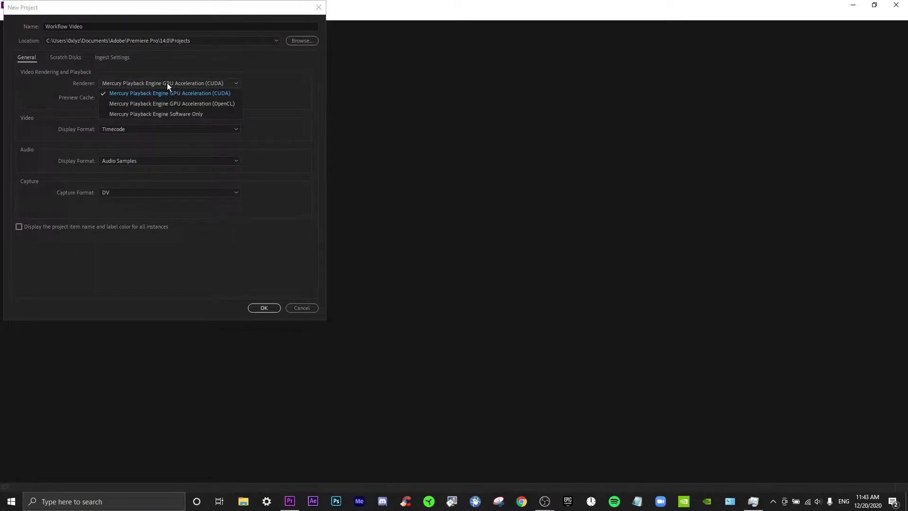
click(226, 84)
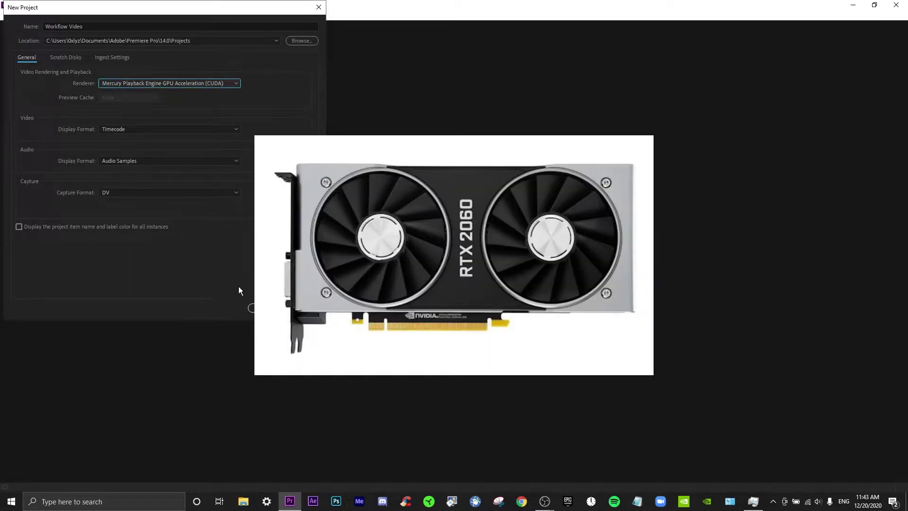
click(261, 307)
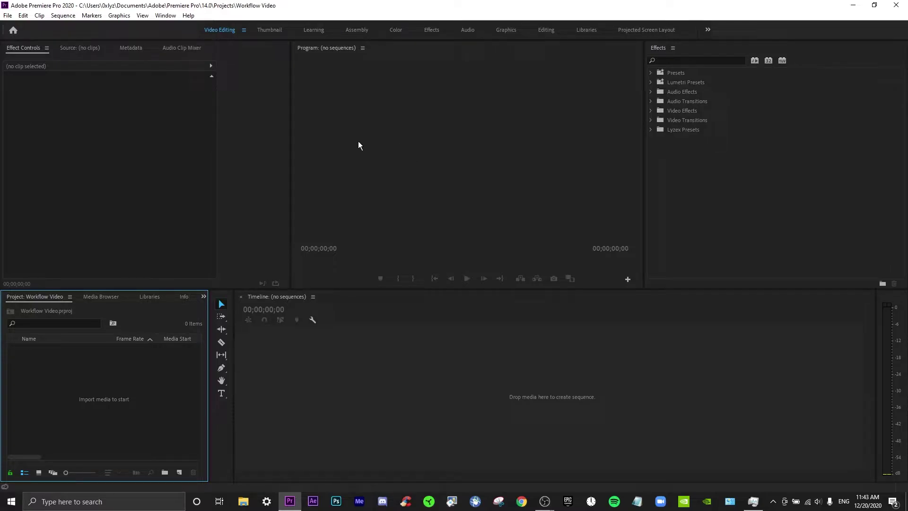
right_click(218, 29)
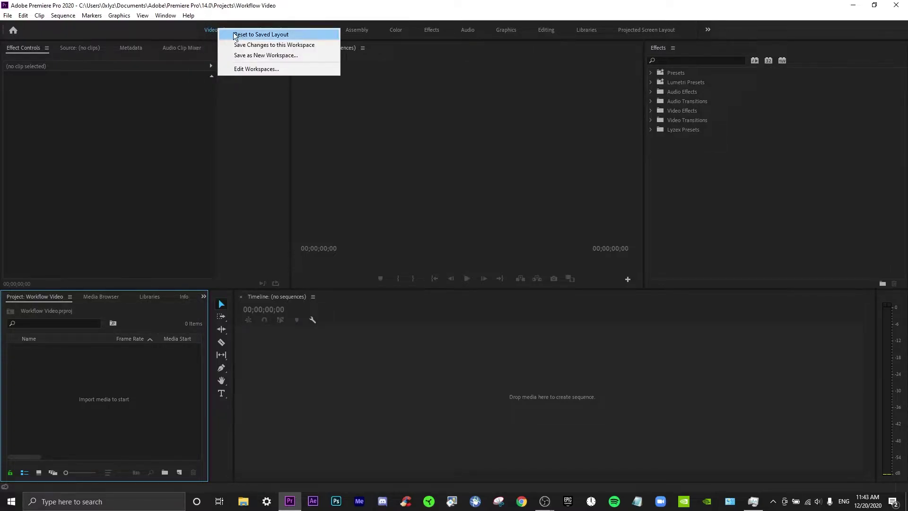
click(173, 28)
right_click(170, 28)
click(152, 27)
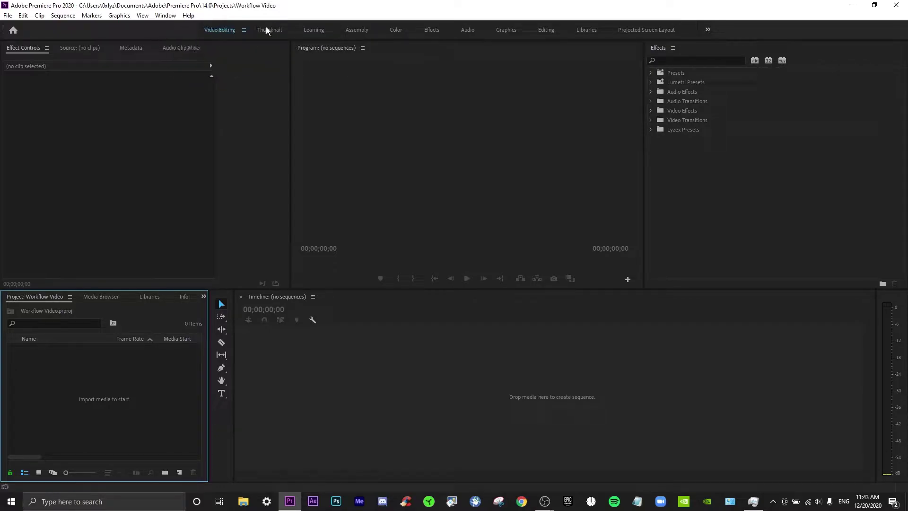
right_click(275, 29)
click(209, 62)
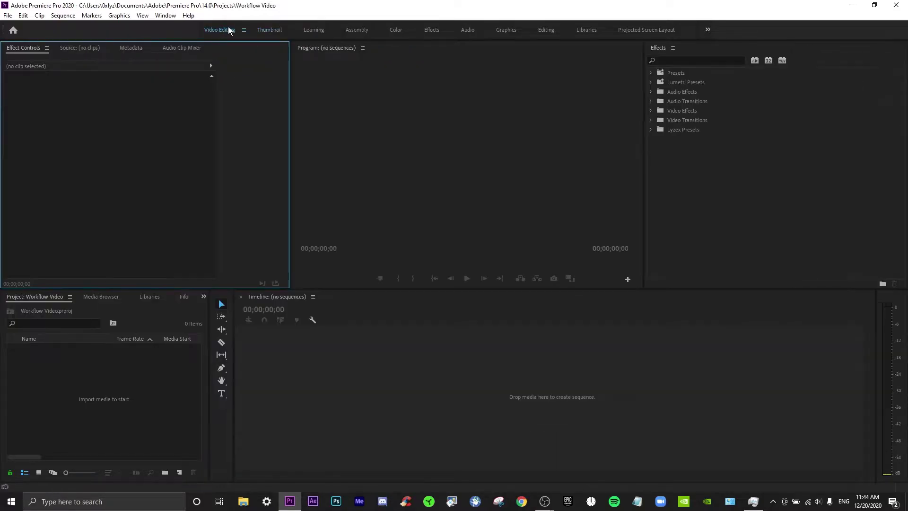
right_click(227, 31)
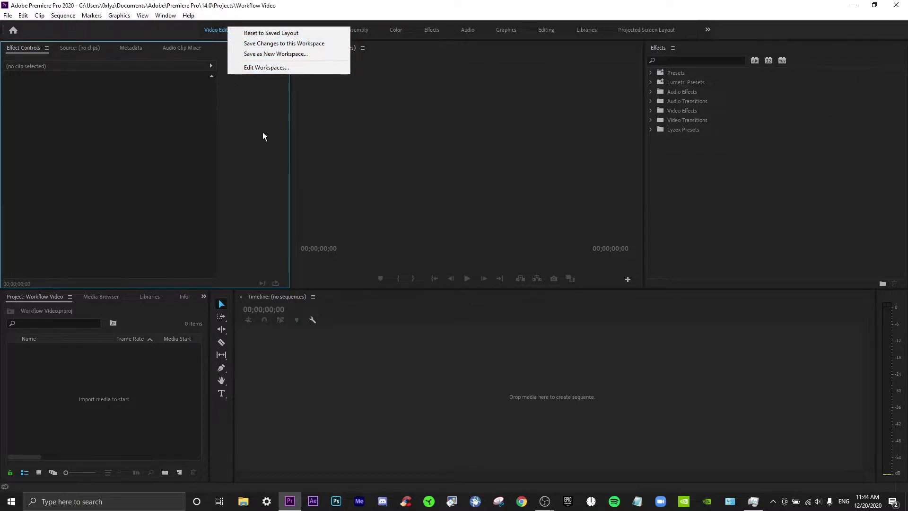
click(406, 203)
click(434, 400)
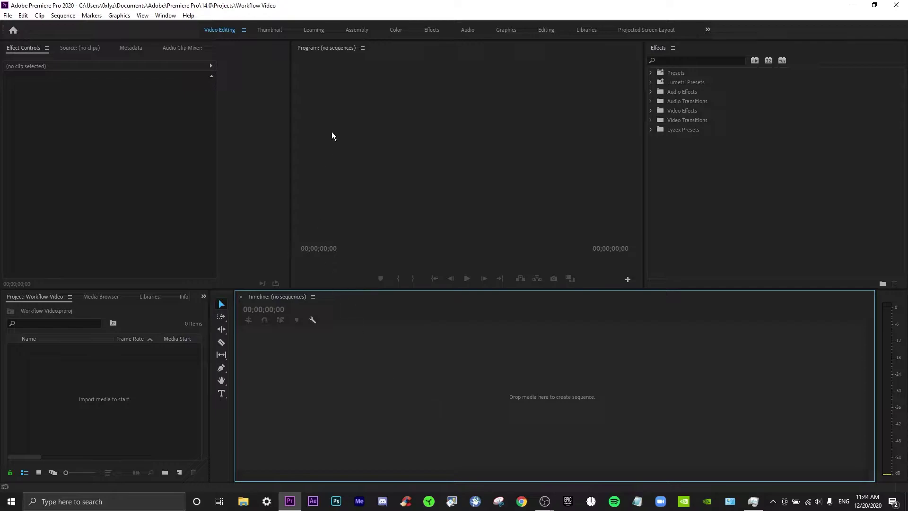
- Switch to the Editing workspace, then widen the Effect Controls panel and slightly widen the Project panel
click(547, 31)
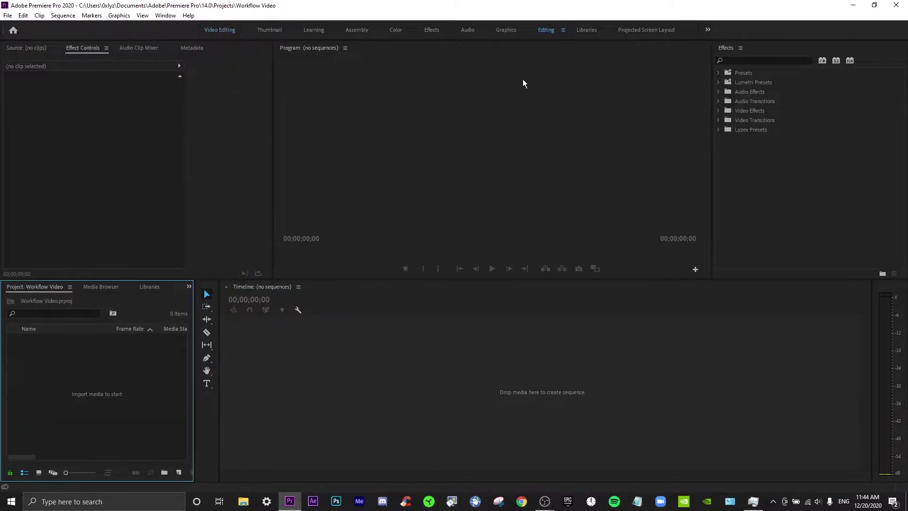
click(512, 181)
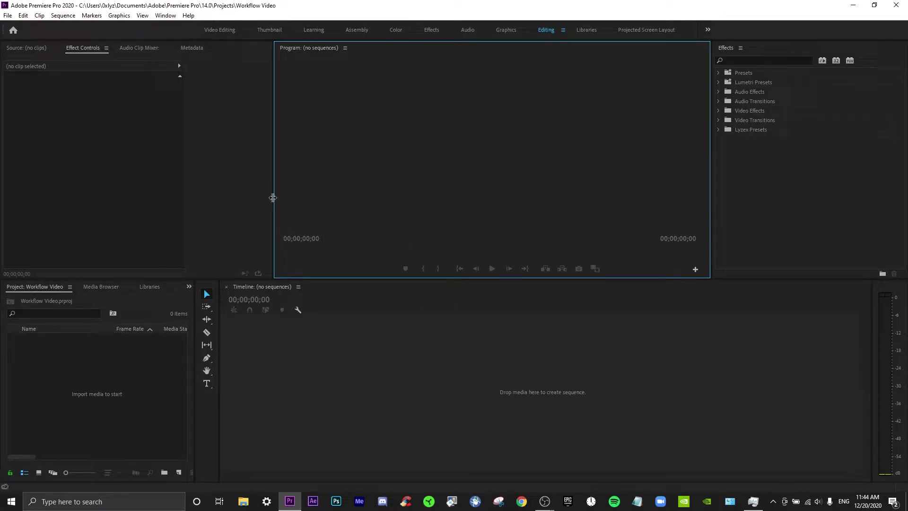
drag(274, 198, 358, 198)
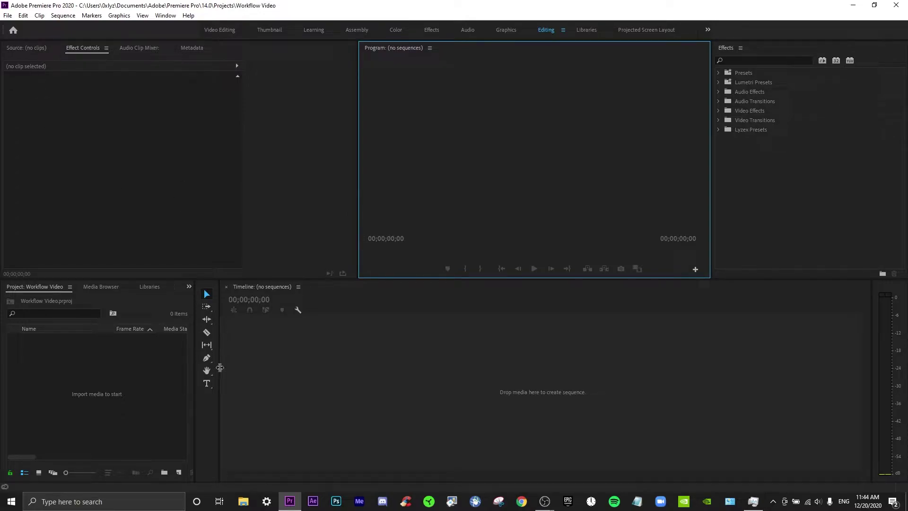
mouse_move(192, 375)
mouse_down()
mouse_move(207, 375)
mouse_move(199, 376)
mouse_up()
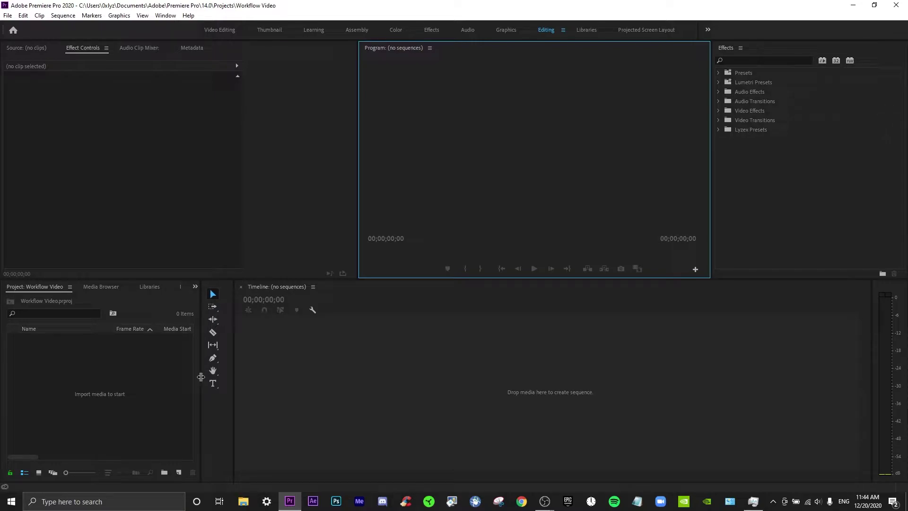
- Close the Info, History and Markers panels in the Project panel group
right_click(154, 288)
click(141, 288)
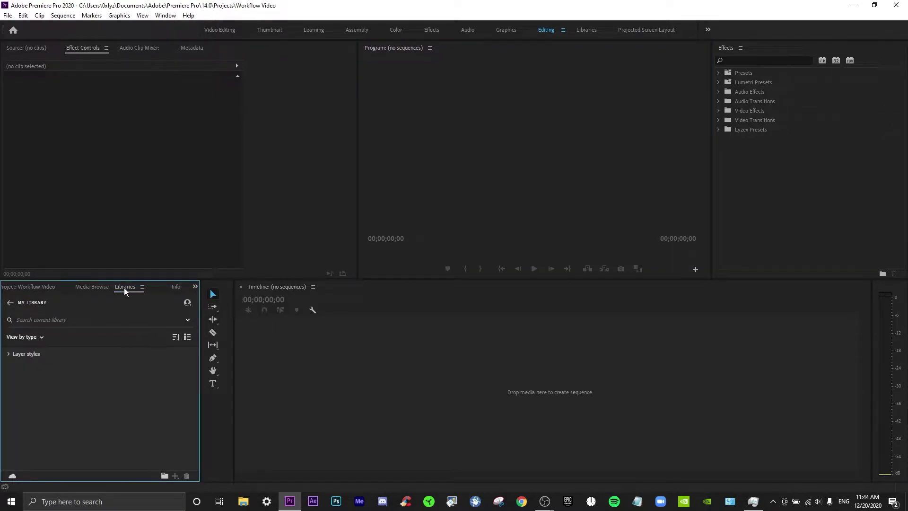
click(175, 287)
right_click(148, 288)
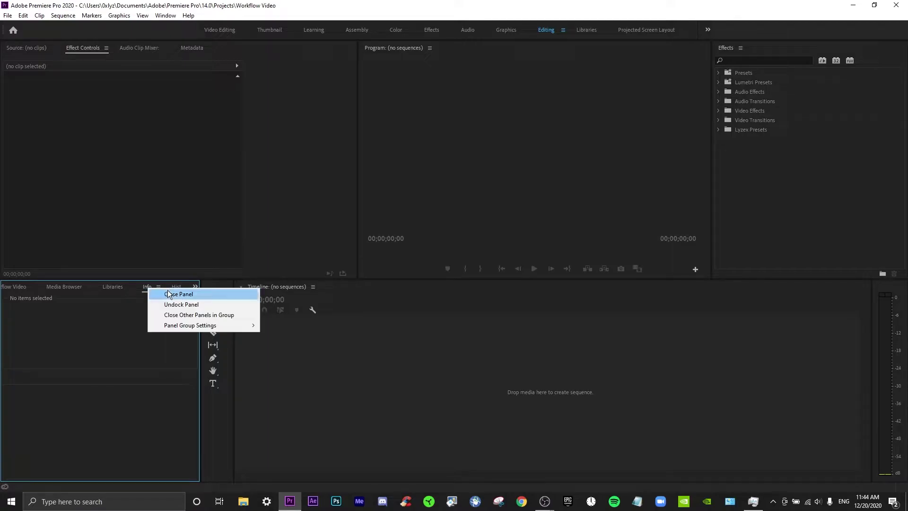
click(170, 295)
right_click(141, 289)
click(155, 293)
right_click(155, 288)
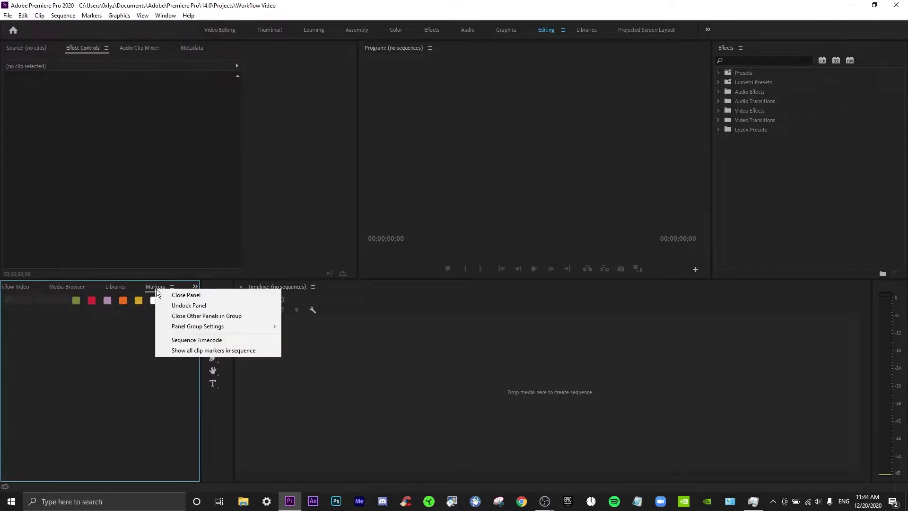
click(169, 294)
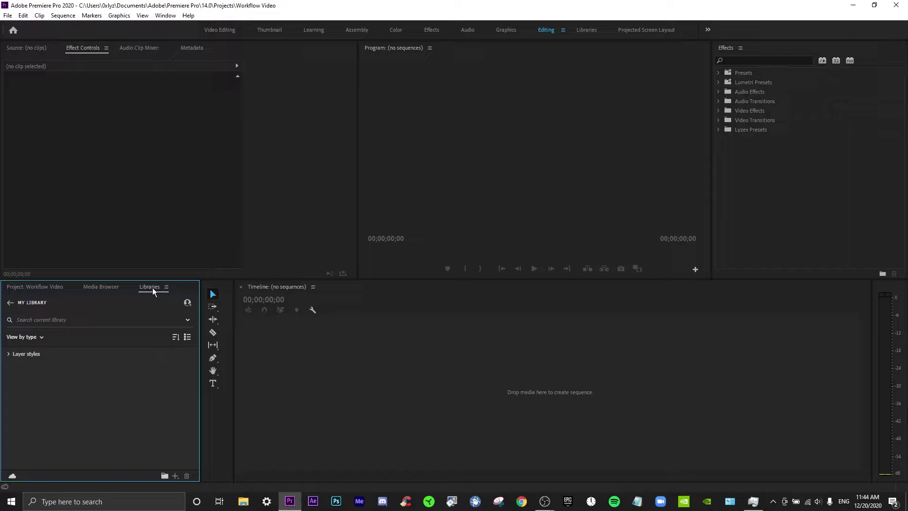
- Close the Libraries panel and bring the Project panel back to the front of its group
right_click(151, 288)
click(160, 295)
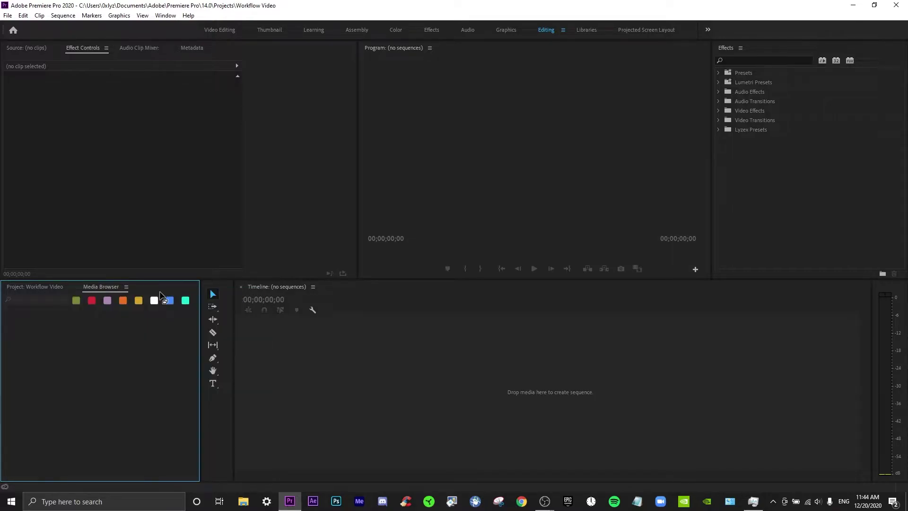
click(77, 289)
click(80, 289)
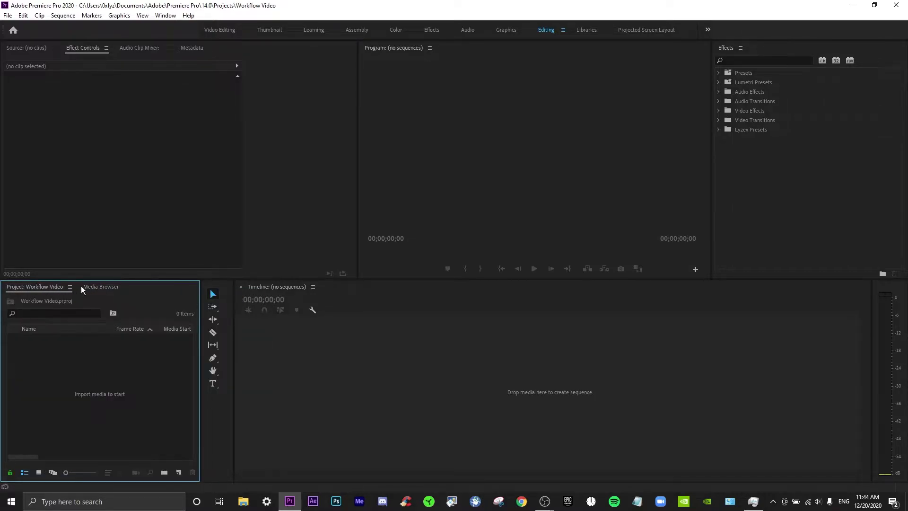
- Close the Audio Clip Mixer, Metadata and Source panels, leaving only Effect Controls in that group
click(142, 48)
right_click(149, 47)
click(154, 53)
right_click(132, 47)
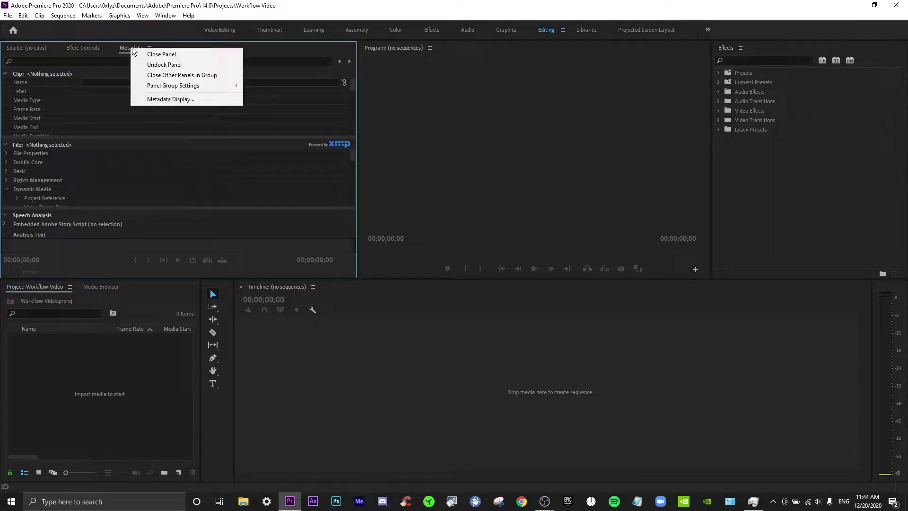
click(145, 55)
click(25, 49)
right_click(24, 53)
click(43, 55)
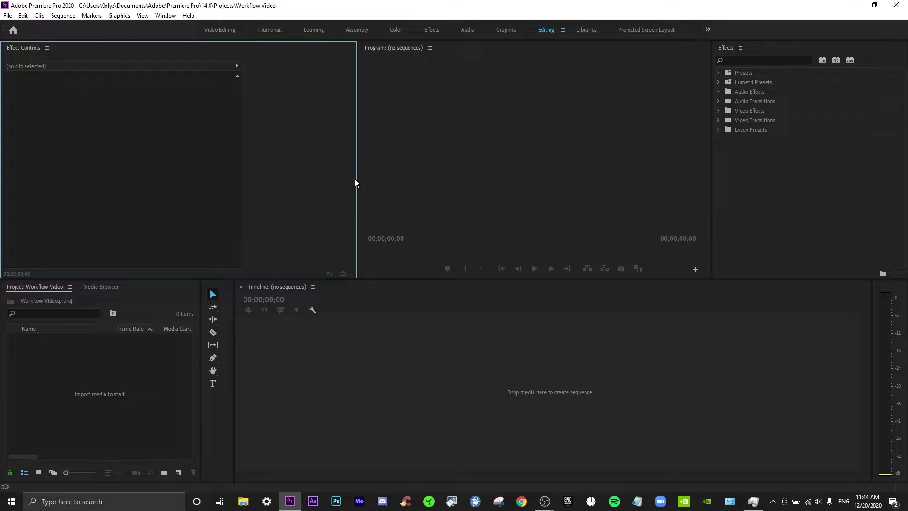
click(563, 368)
click(521, 247)
click(708, 381)
- Switch to File Explorer and place Fortnite 2020.12.19 - 19.08.50.03.DVR.mp4 from the Clips Fortnite folder into the empty timeline as a new sequence
click(243, 501)
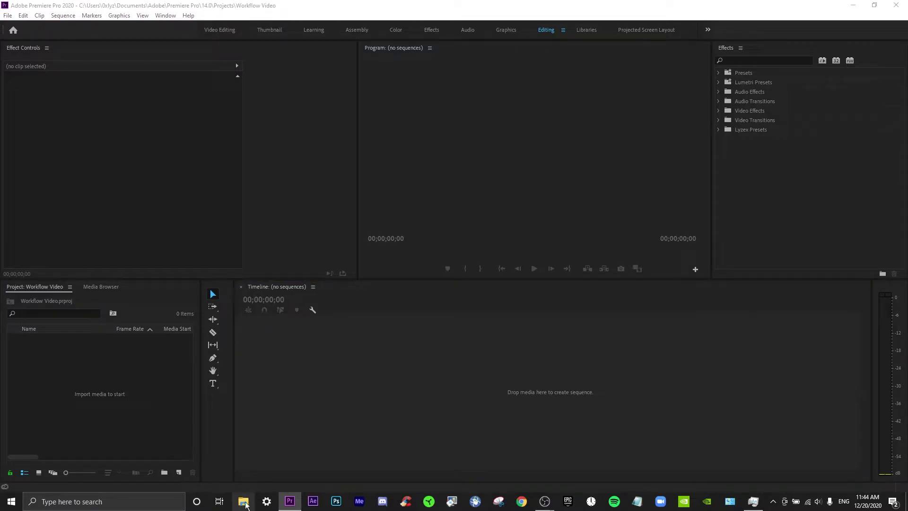
click(311, 466)
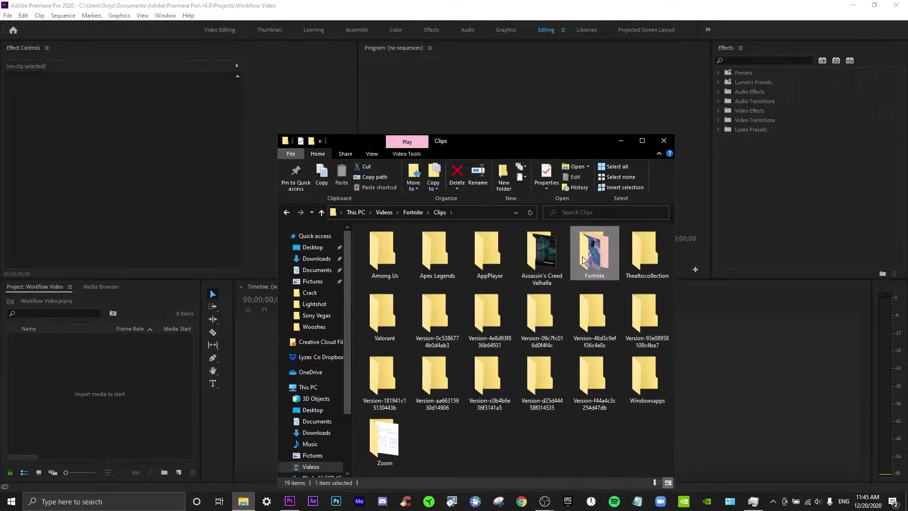
double_click(582, 257)
scroll(545, 391, down, 3)
drag(545, 390, 731, 416)
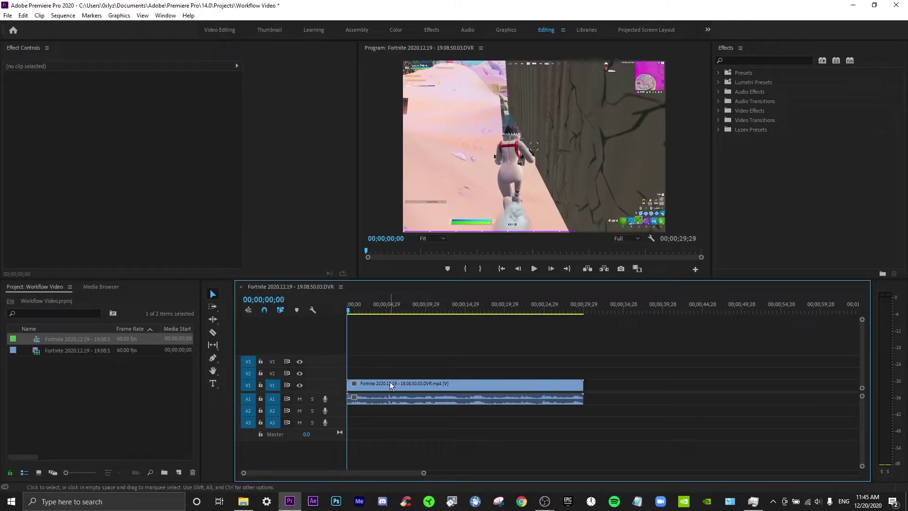
- Adjust the system sound and preview the Fortnite clip from the sequence start for about five seconds
right_click(818, 501)
click(818, 501)
click(831, 456)
click(411, 308)
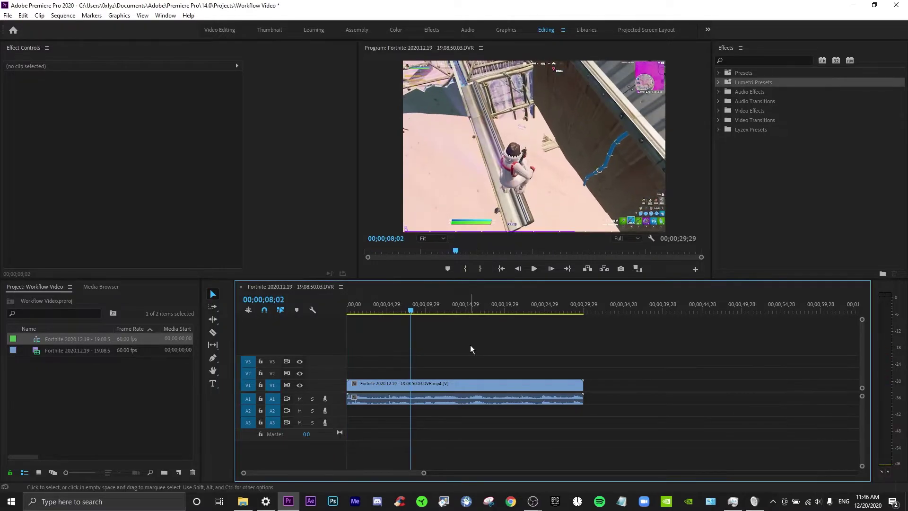
key(Home)
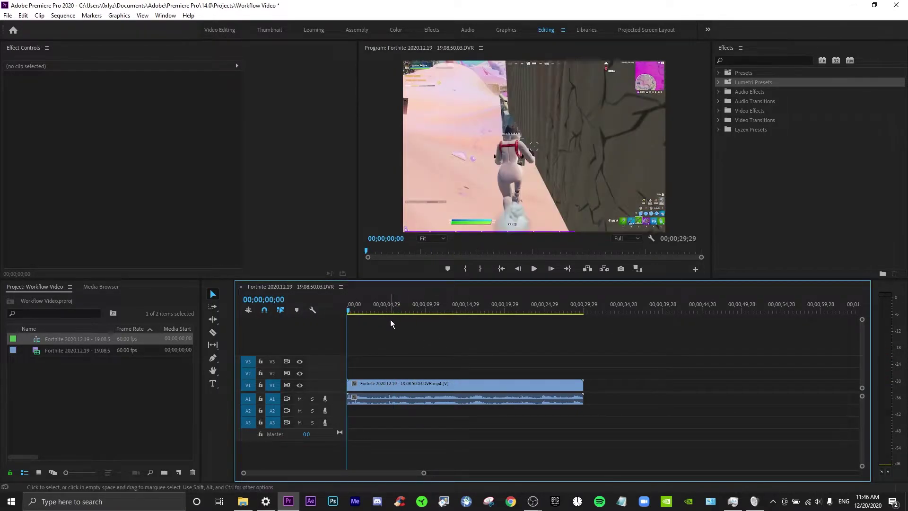
key(space)
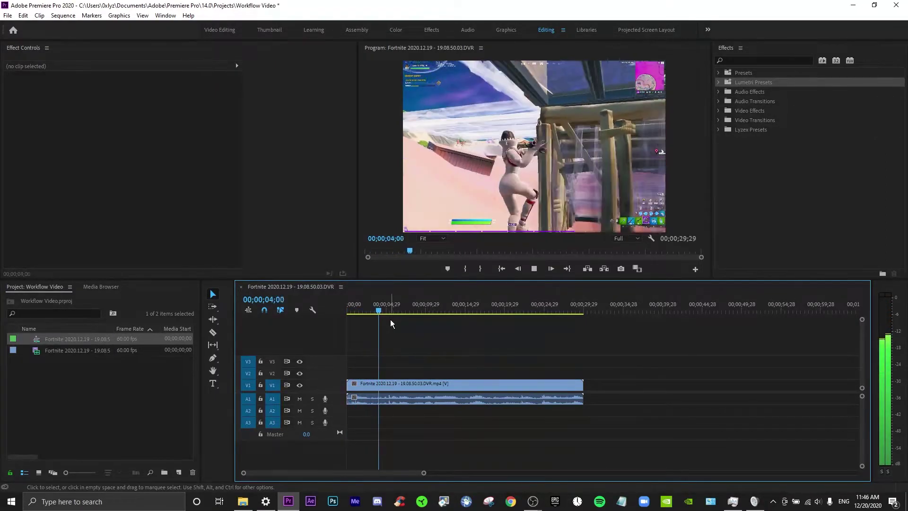
key(space)
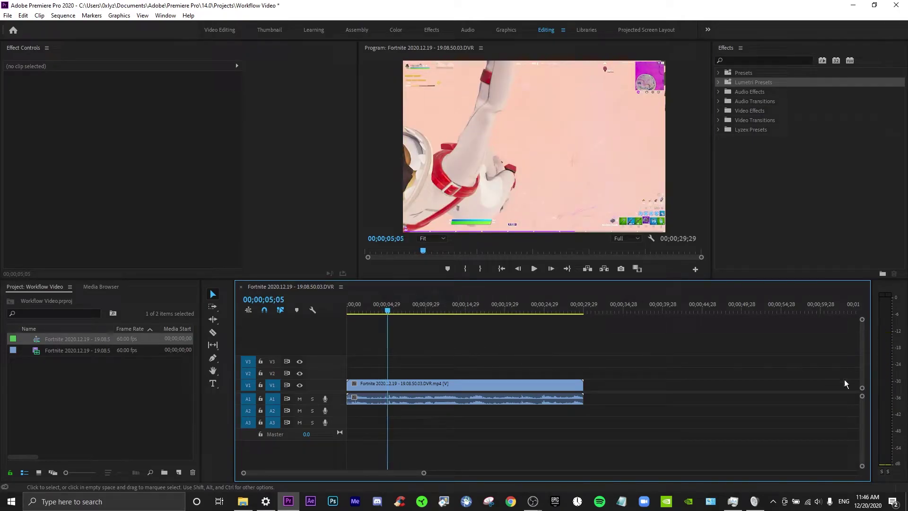
- Switch the timeline's time display to frames and return the playhead to frame 0
ctrl+click(273, 299)
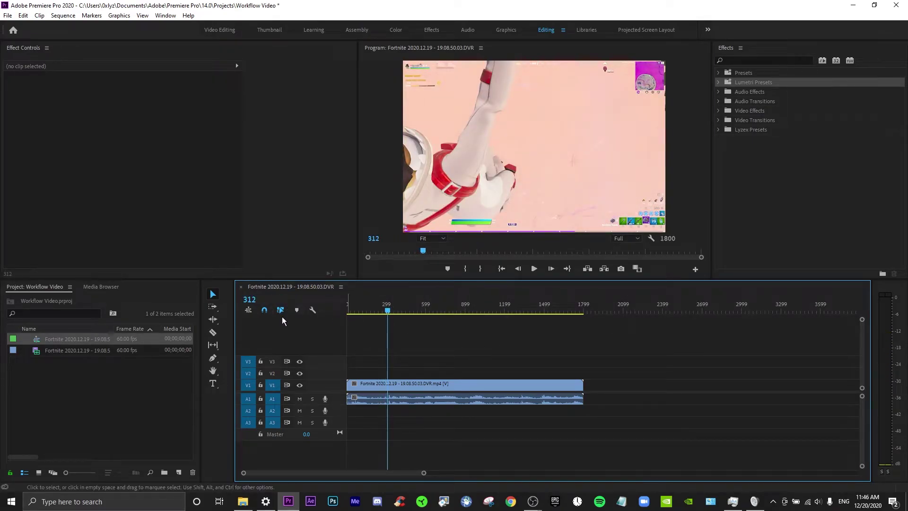
drag(370, 314, 348, 321)
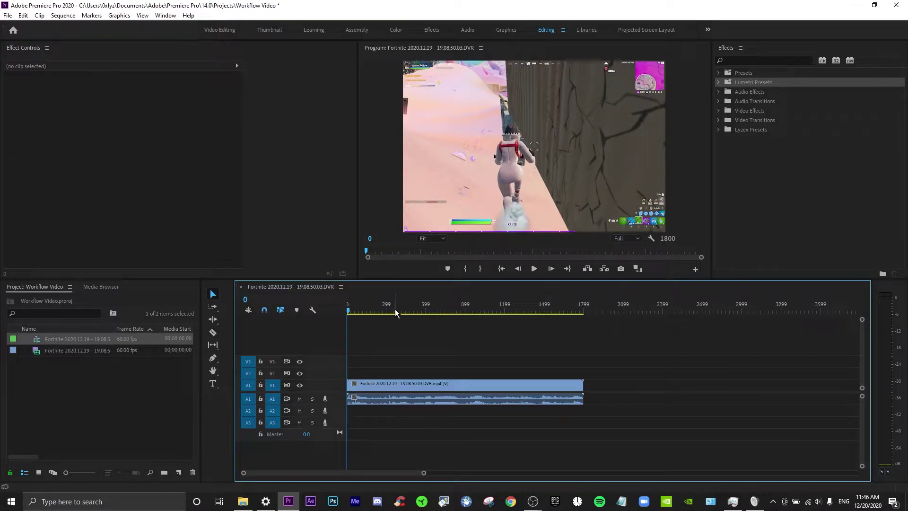
- Widen the Timeline panel slightly towards both the tools and the audio meters
drag(395, 309, 224, 359)
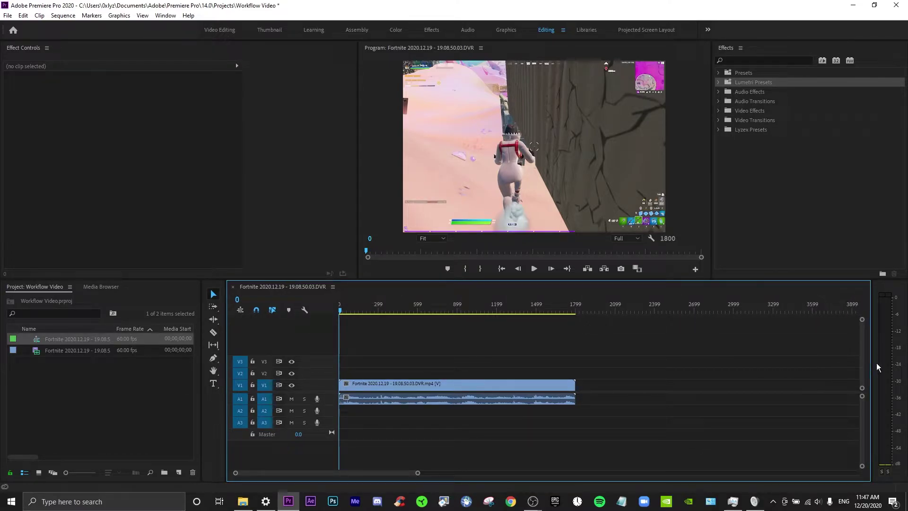
drag(872, 366, 875, 366)
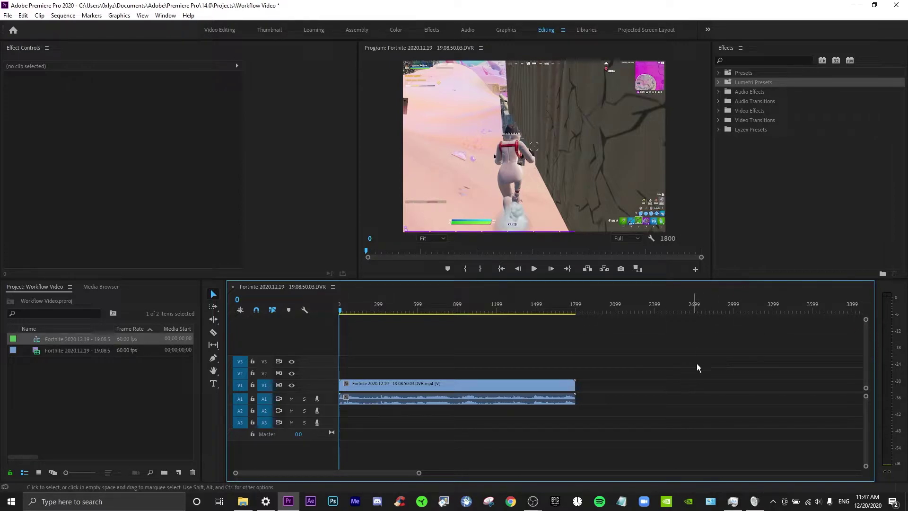
click(787, 172)
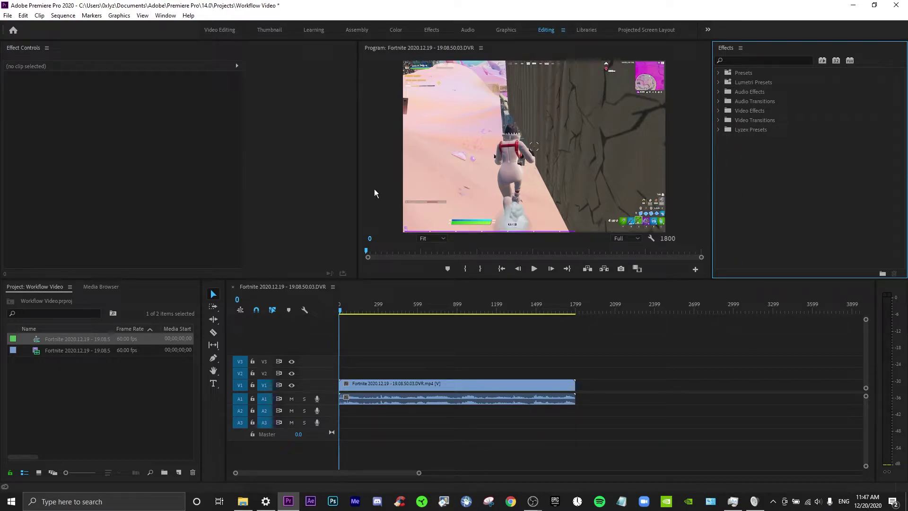
- Preview the Fortnite sequence from frame 0 for about two seconds, to frame 119
click(677, 378)
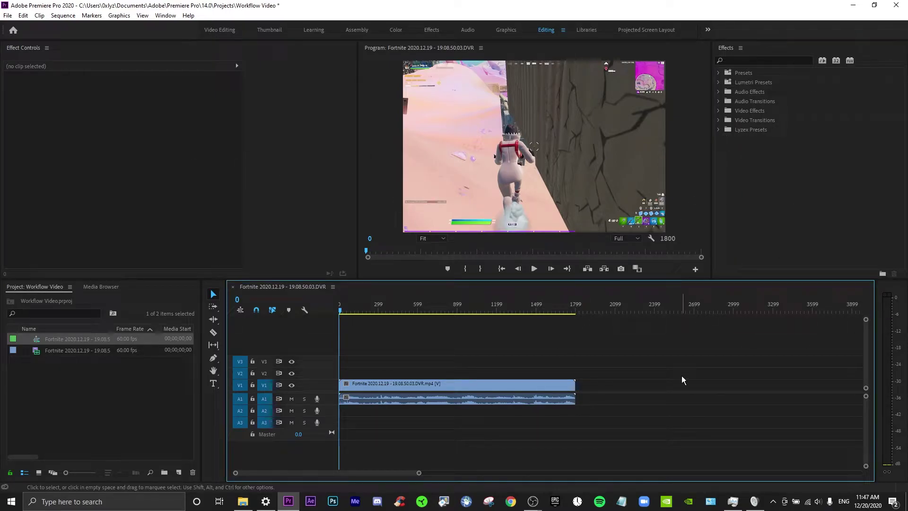
key(space)
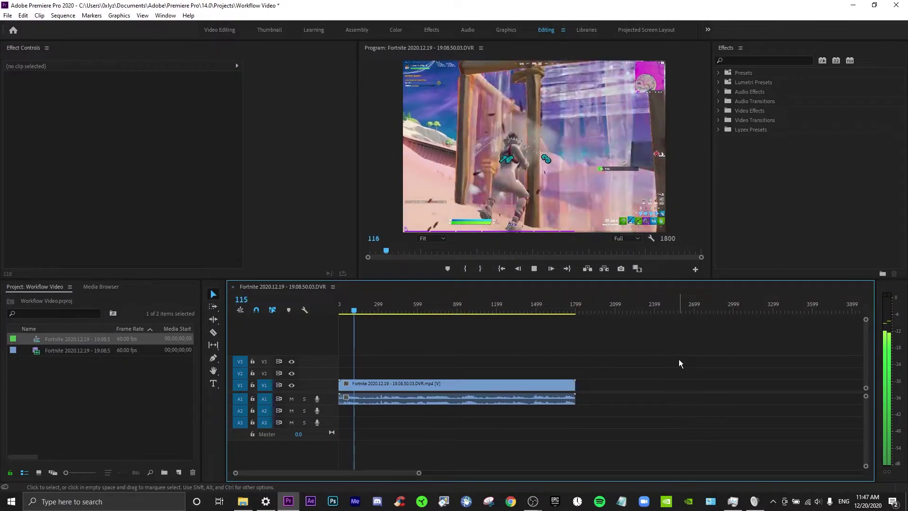
key(space)
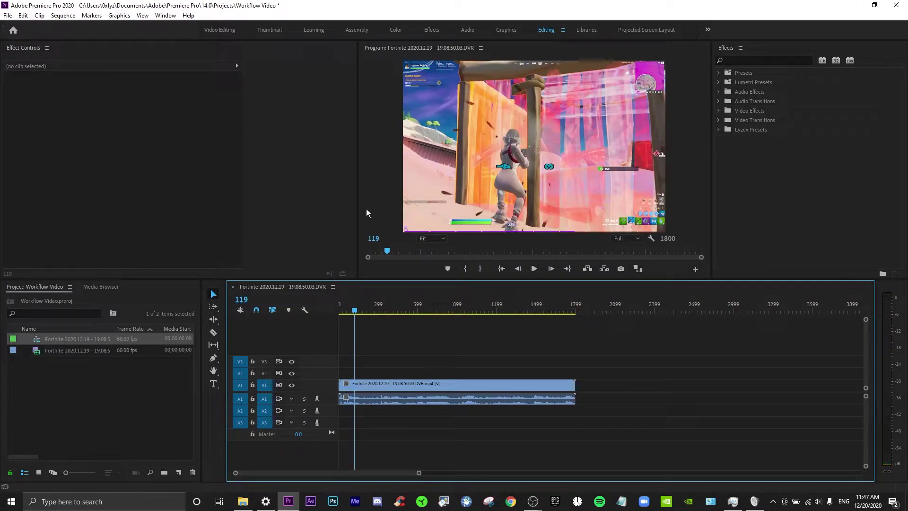
- Widen the Effect Controls panel slightly and make the upper row of panels a little taller
mouse_move(359, 212)
mouse_down()
mouse_move(404, 212)
mouse_move(376, 212)
mouse_up()
drag(385, 280, 384, 285)
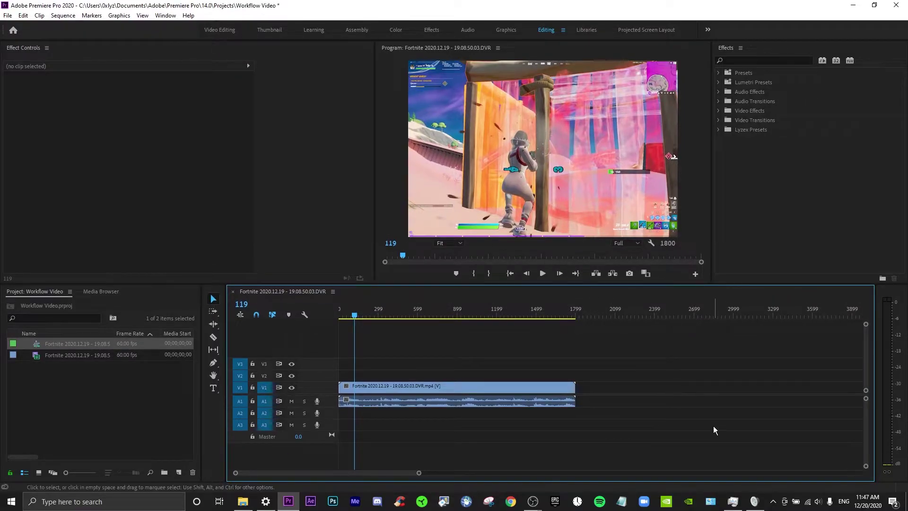
- Play the sequence on to frame 431 and return the playhead to frame 0
key(space)
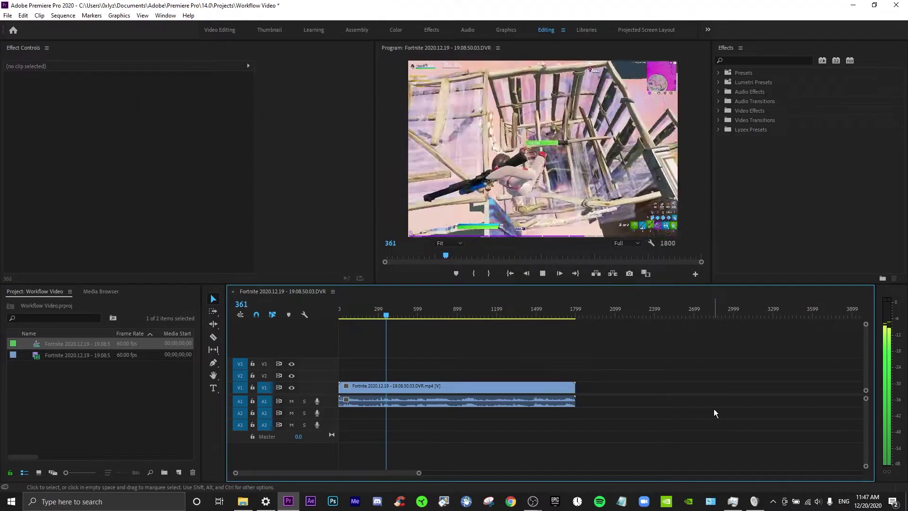
key(space)
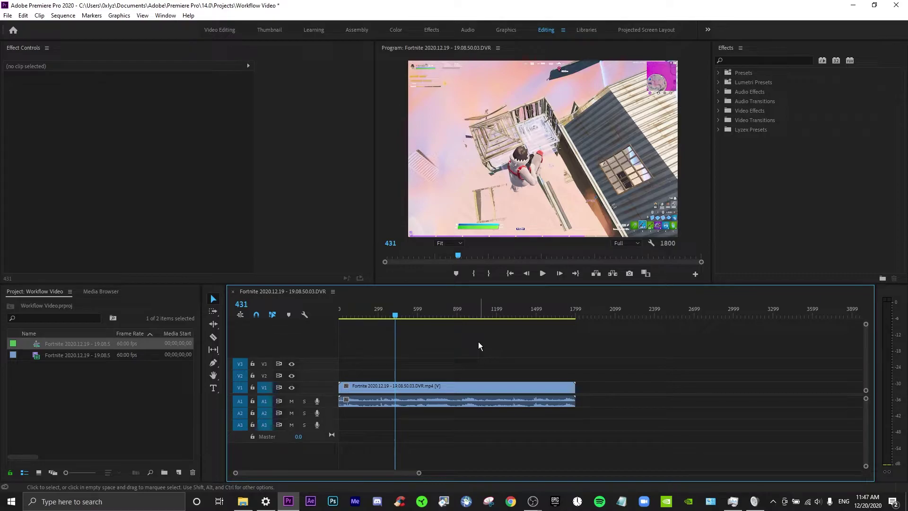
click(349, 316)
key(Home)
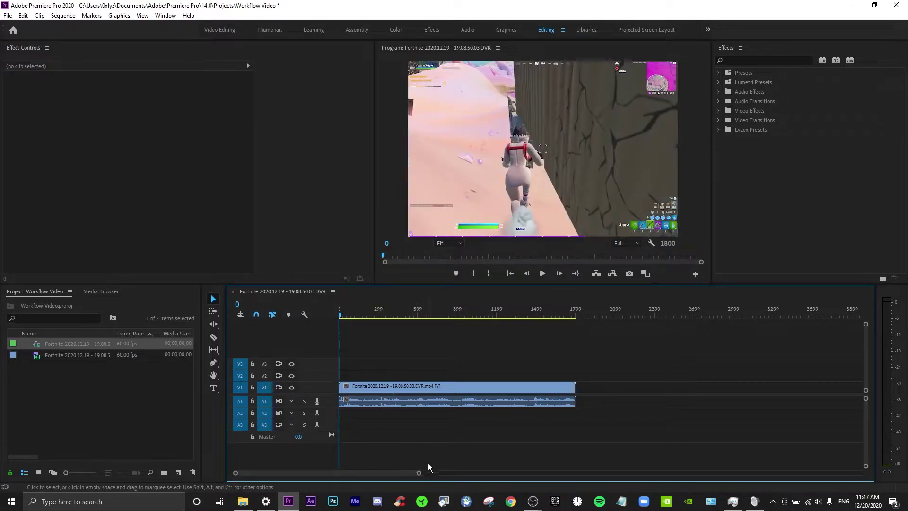
- Move the playhead back and forth in five-frame jumps near the sequence start, ending at frame 0
drag(418, 473, 314, 471)
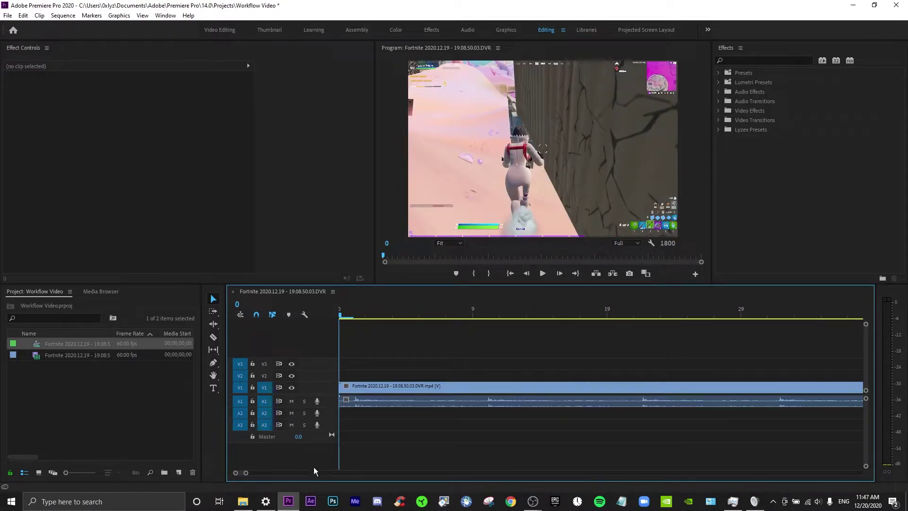
key(shift+Right)
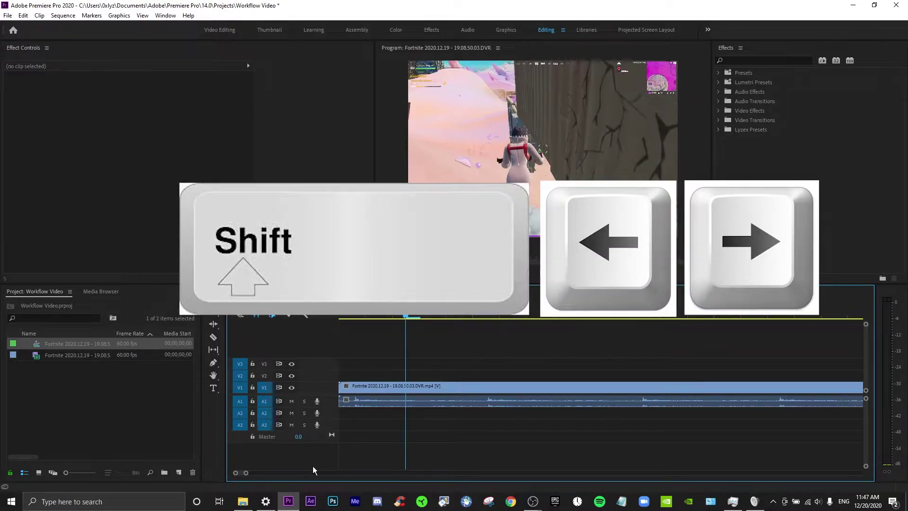
key(shift+Right)
key(shift+Left)
key(shift+Right)
key(shift+Left)
key(shift+Left)
key(shift+Right)
key(shift+Right)
key(shift+Right)
key(shift+Left)
key(shift+Left)
key(shift+Left)
key(shift+Right)
key(shift+Right)
key(shift+Right)
key(shift+Left)
key(shift+Left)
key(shift+Left)
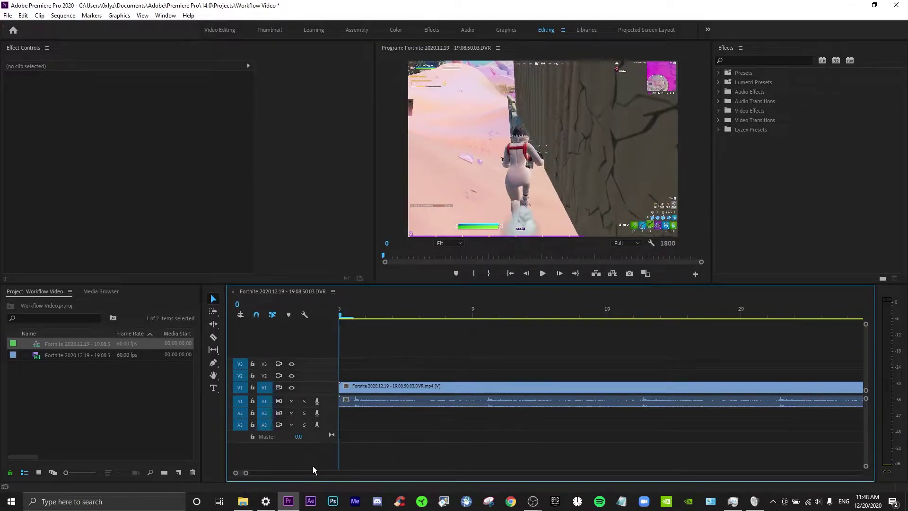
click(241, 303)
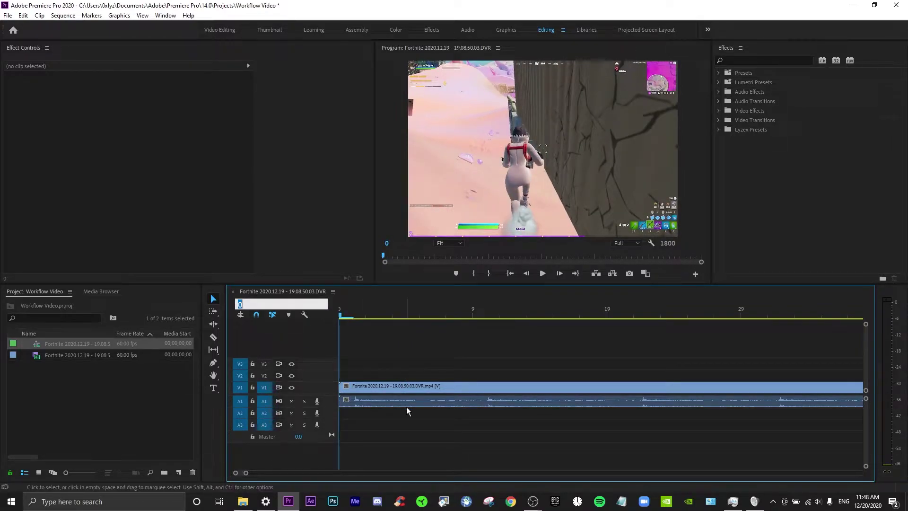
key(Return)
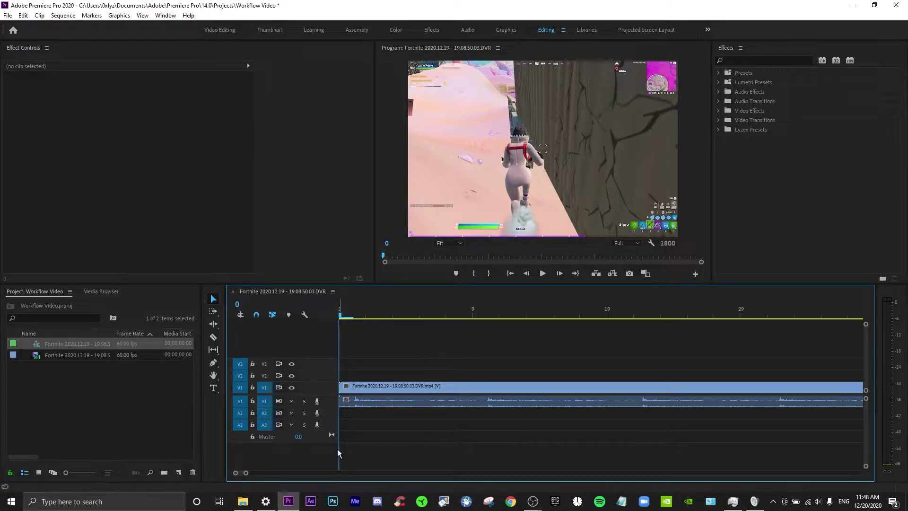
- Step frame by frame through the Fortnite clip from frame 541 to frame 654
drag(246, 472, 310, 473)
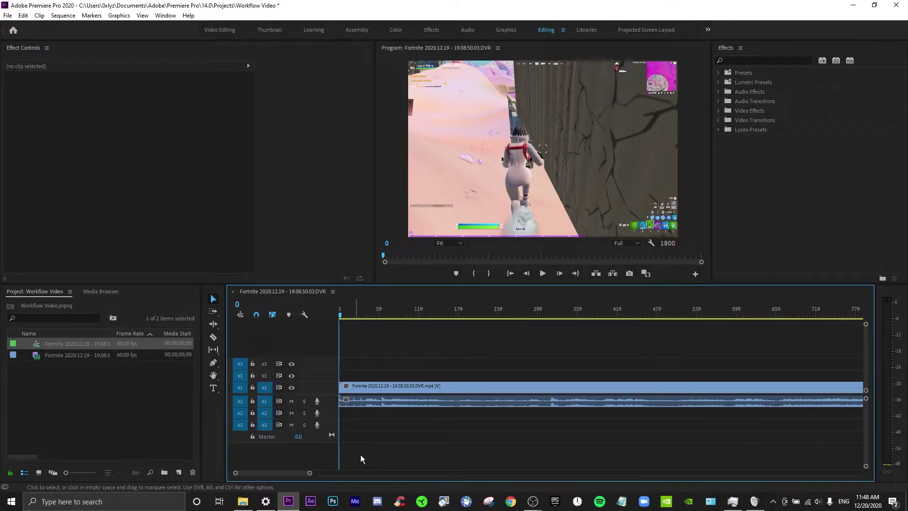
click(692, 308)
scroll(734, 339, down, 3)
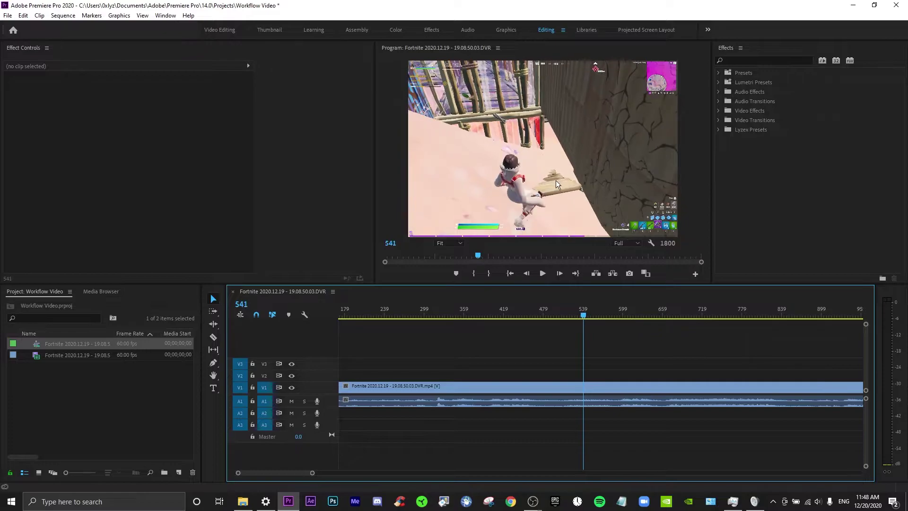
key(Right)
key(Right)
key(Right)
key(Right)
key(Right)
key(Right)
key(Right)
key(Right)
key(Right)
key(Right)
key(Right)
key(Right)
key(Right)
key(Right)
key(Right)
key(Right)
key(Right)
key(Right)
key(Right)
key(Right)
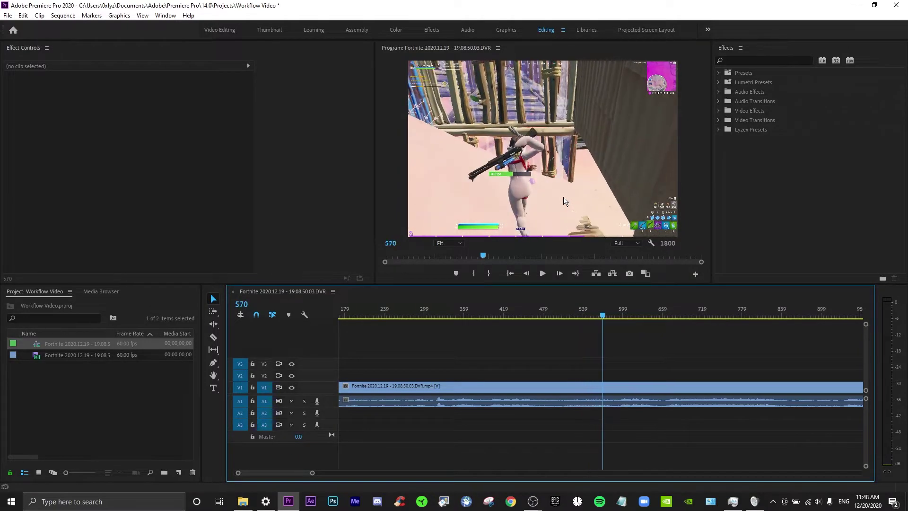
key(Right)
key(Right)
key(Right)
key(Right)
key(Right)
key(Right)
key(Right)
key(Right)
key(Right)
key(Right)
key(Right)
key(Right)
key(Right)
key(Right)
key(Right)
key(Right)
key(Right)
key(Right)
key(Right)
key(Right)
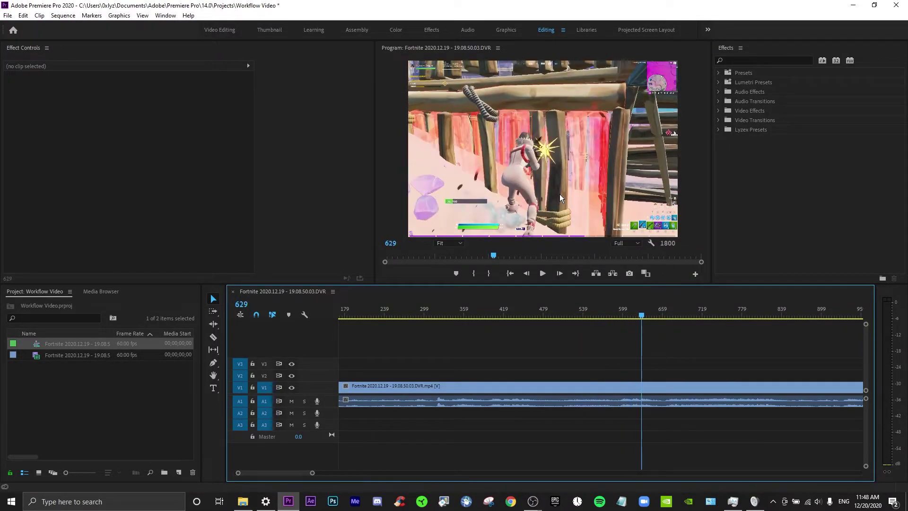
key(Right)
key(Right)
key(Right)
key(Right)
key(Right)
key(Right)
key(Right)
key(Right)
key(Right)
key(Right)
key(Right)
key(Right)
key(Right)
key(Right)
key(Right)
key(Right)
key(Right)
scroll(733, 369, down, 5)
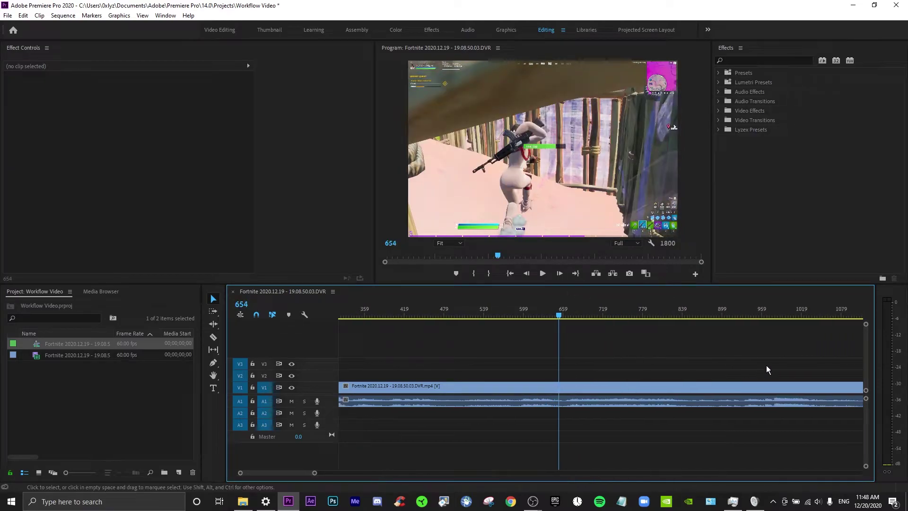
- Scrub towards the end of the Fortnite clip and add a clip marker at frame 1730
click(658, 312)
scroll(686, 356, down, 6)
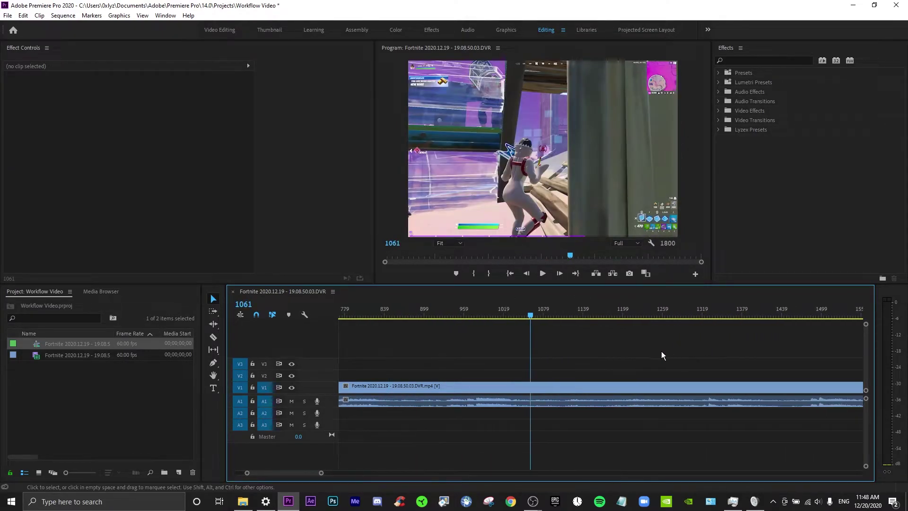
click(546, 316)
drag(547, 317, 847, 344)
scroll(751, 356, down, 2)
scroll(750, 356, down, 2)
drag(674, 315, 676, 315)
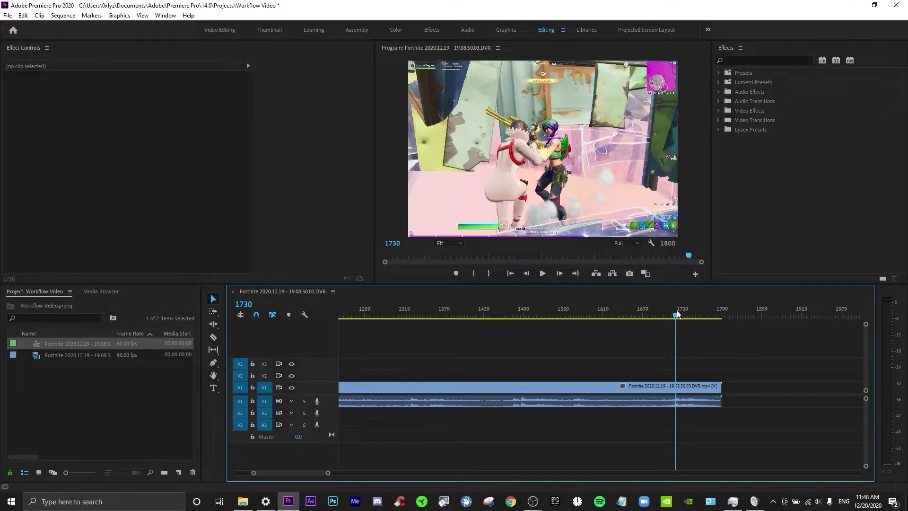
click(687, 387)
click(701, 377)
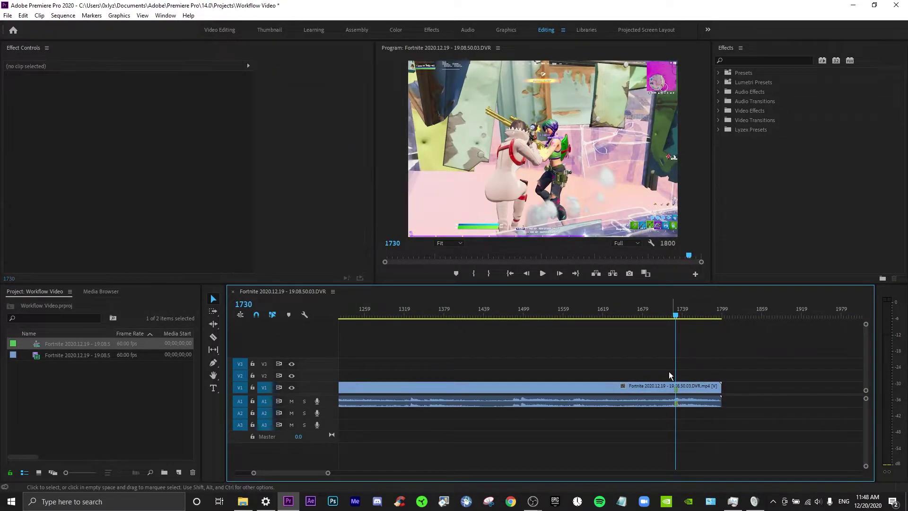
- Place the playhead at frame 1788 and trim the end of the Fortnite clip back to it
click(686, 391)
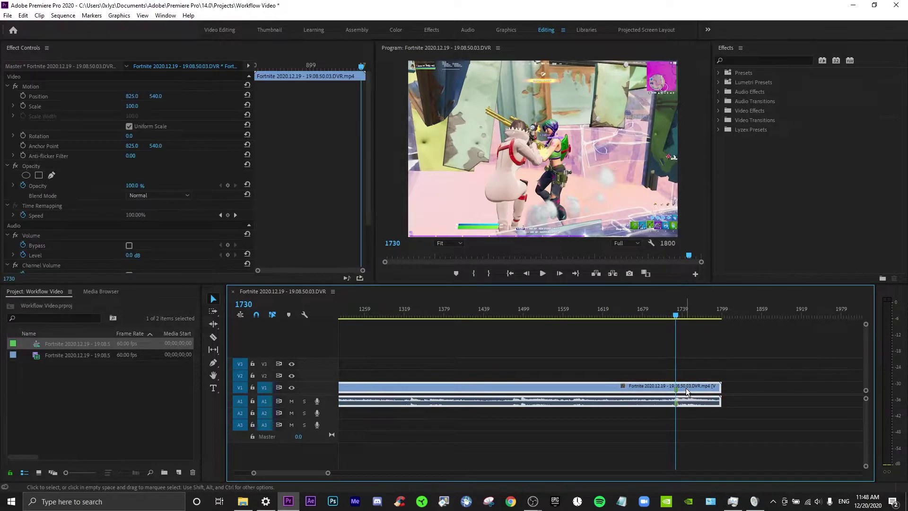
key(Left)
key(Left)
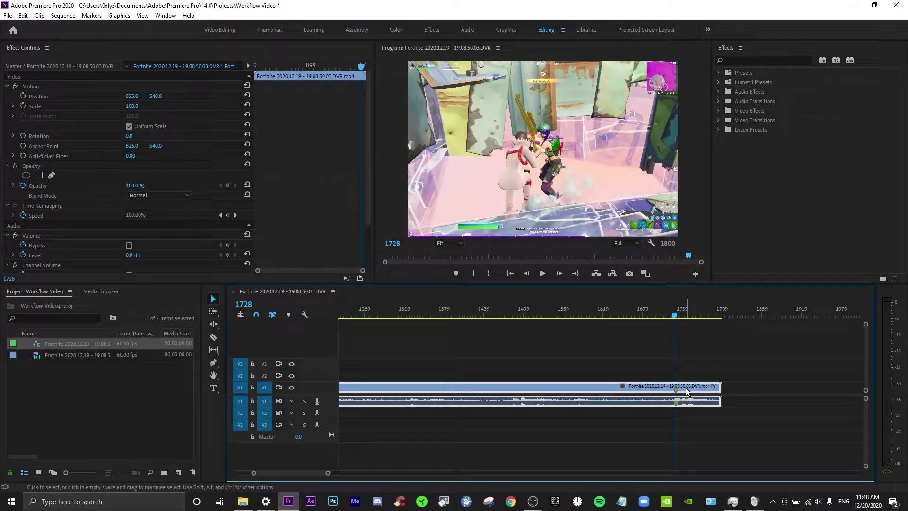
click(247, 304)
click(250, 305)
text(8)
key(Delete)
key(Return)
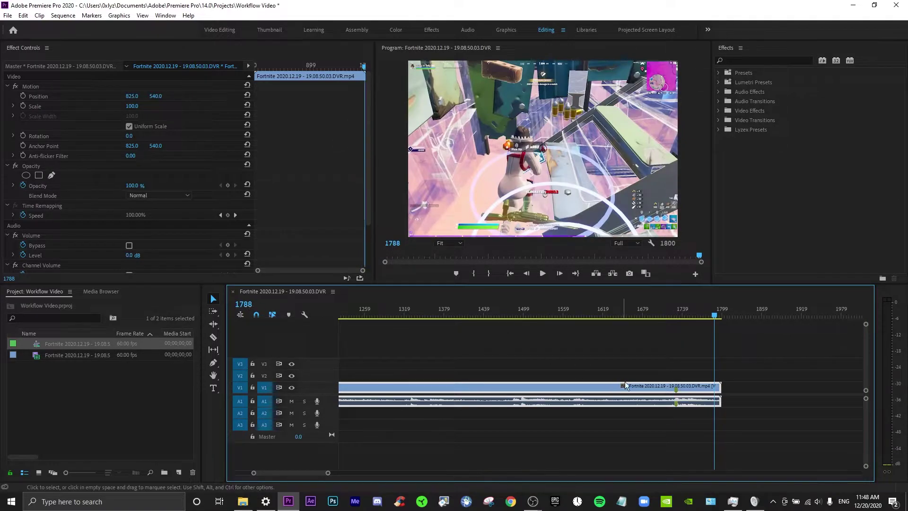
drag(720, 386, 714, 386)
- Return the playhead to frame 1728, just before the clip marker, and cut the Fortnite clip there
click(676, 316)
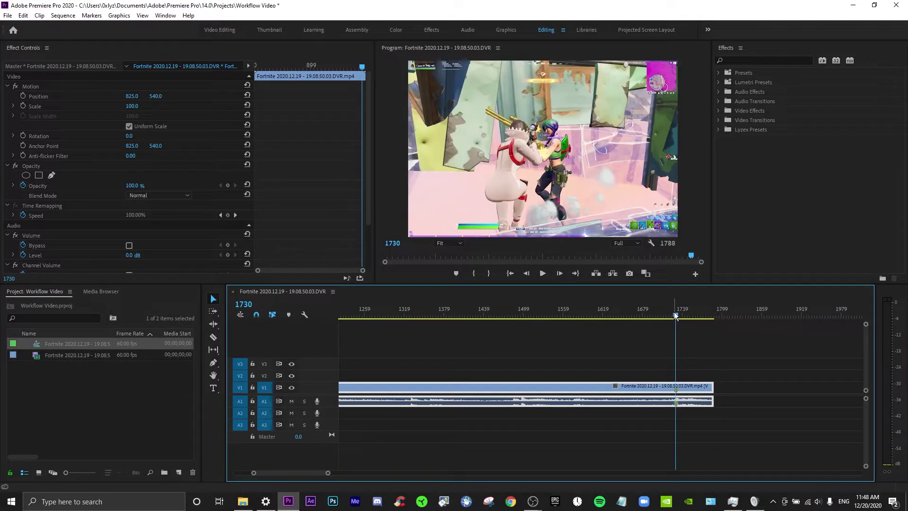
drag(675, 316, 675, 316)
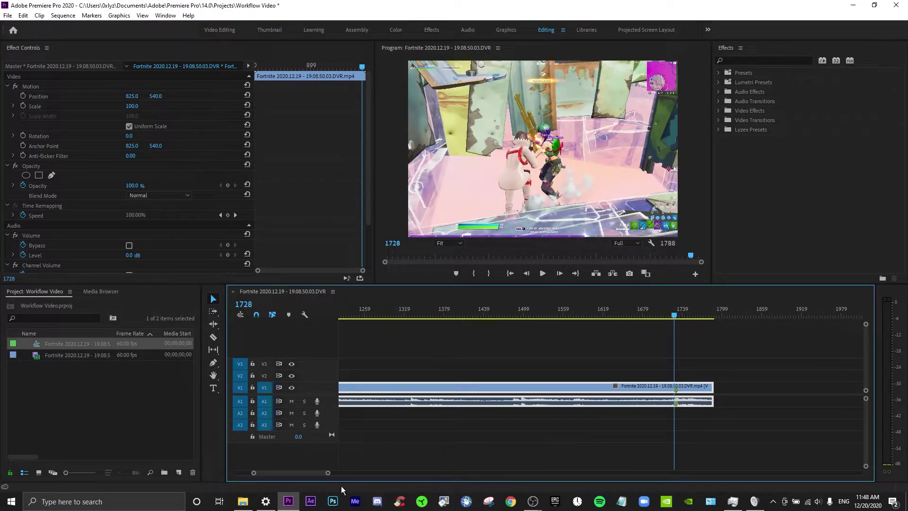
key(c)
click(677, 385)
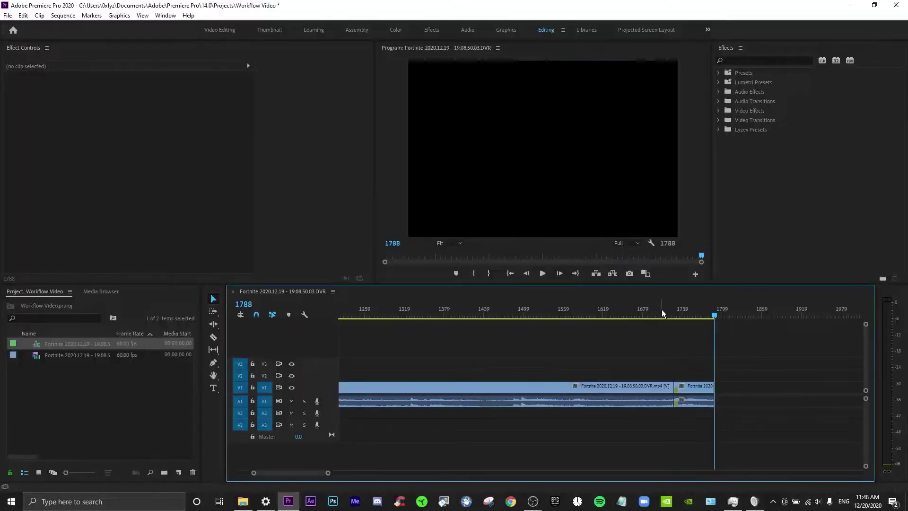
- Move the long clip segment before the cut up to track V2, with its audio on A2
drag(661, 309, 424, 312)
scroll(535, 331, up, 5)
drag(398, 383, 395, 372)
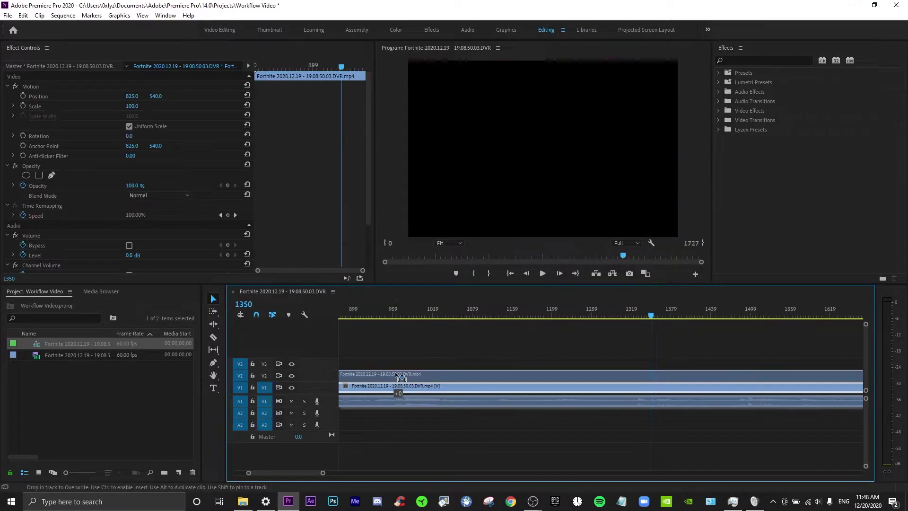
- Scrub the opening frames of the sequence, save the project, and return the playhead to frame 0 with the clip deselected
scroll(305, 455, up, 10)
click(342, 313)
drag(343, 315, 379, 315)
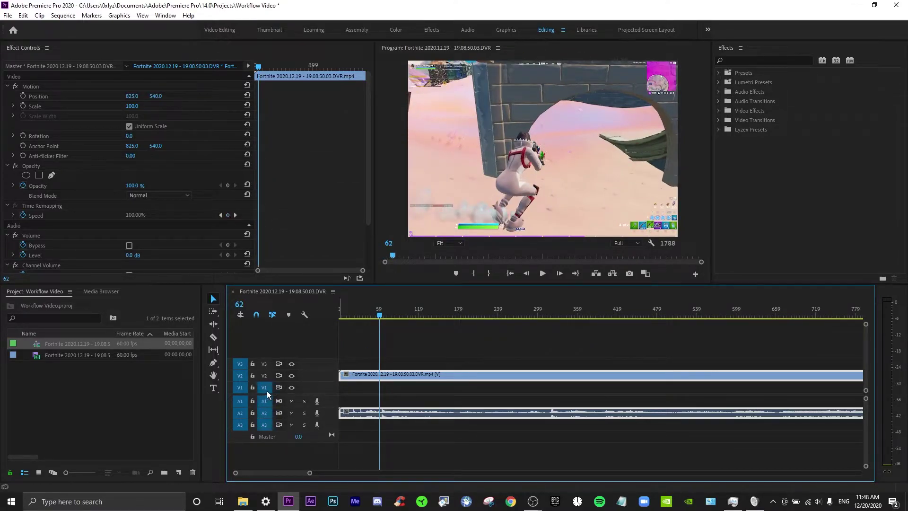
key(ctrl+s)
drag(398, 314, 333, 324)
click(447, 400)
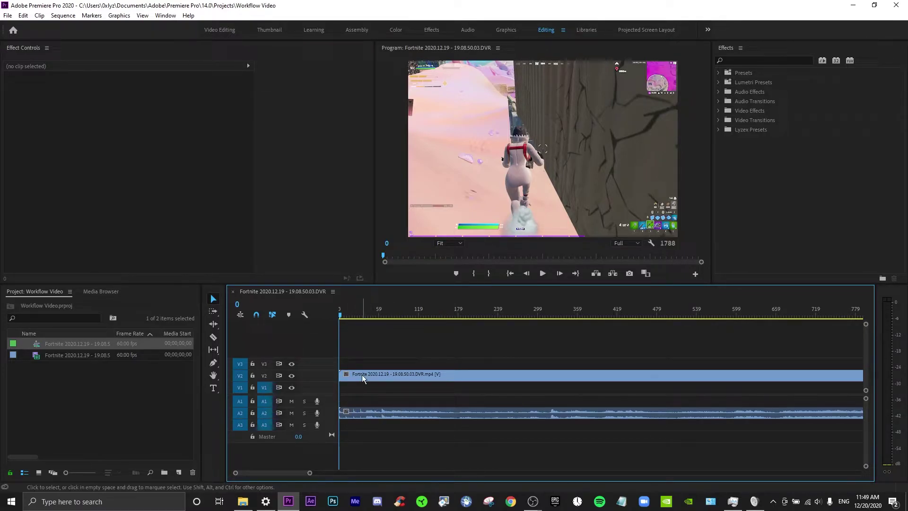
scroll(397, 381, right, 1)
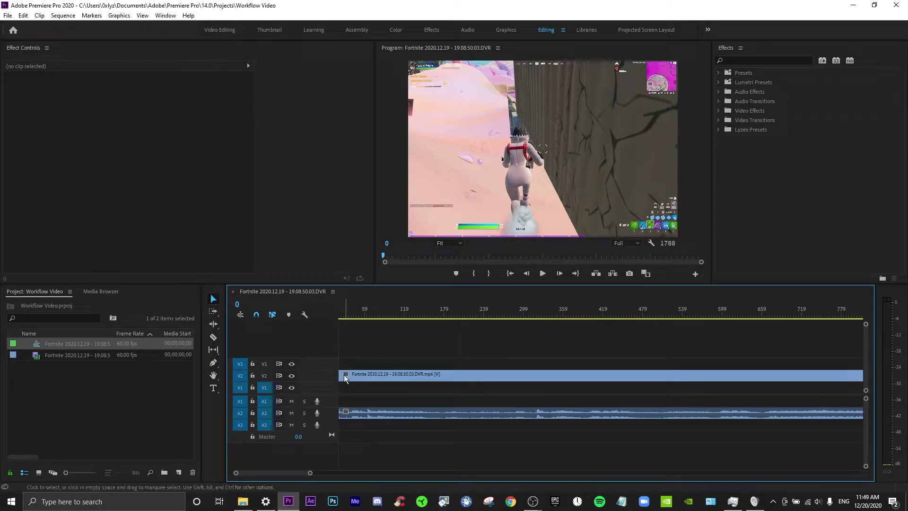
scroll(391, 388, left, 1)
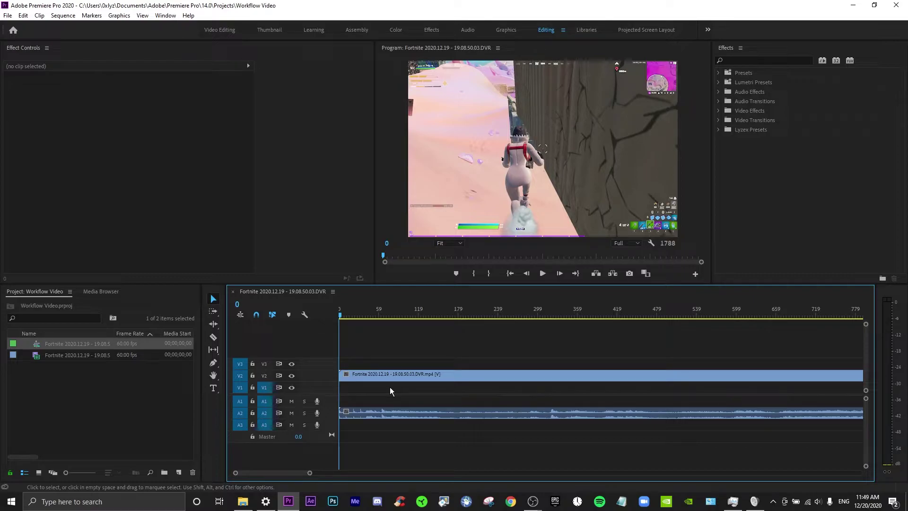
mouse_move(532, 505)
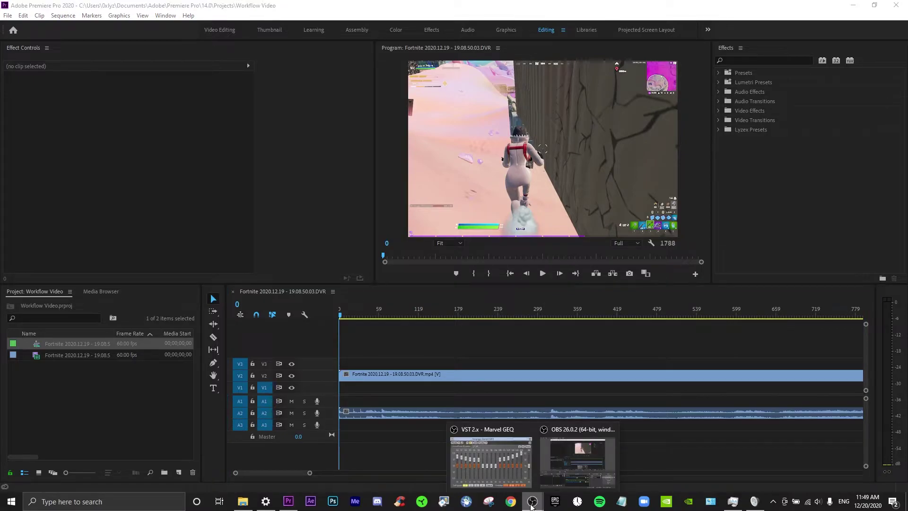
click(699, 465)
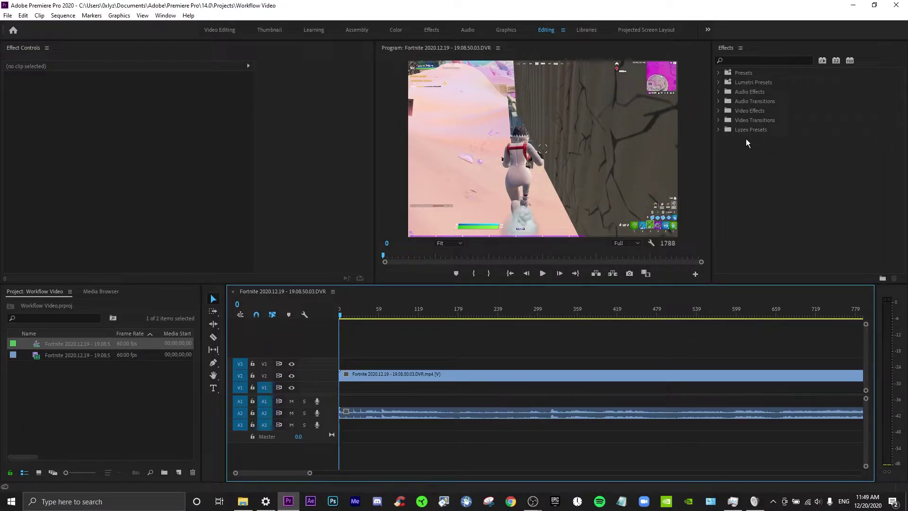
- Look over the presets and subfolders in the Lyzex Presets effects folder and collapse it again
click(718, 130)
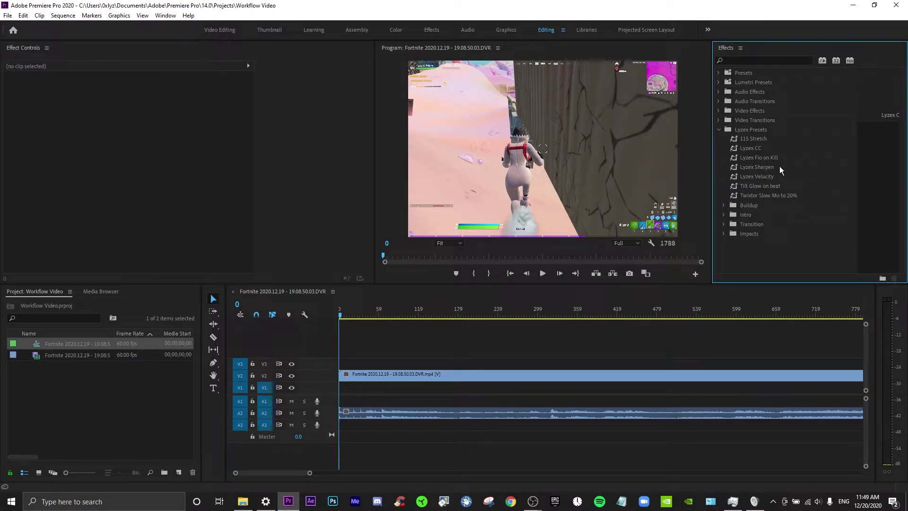
click(718, 129)
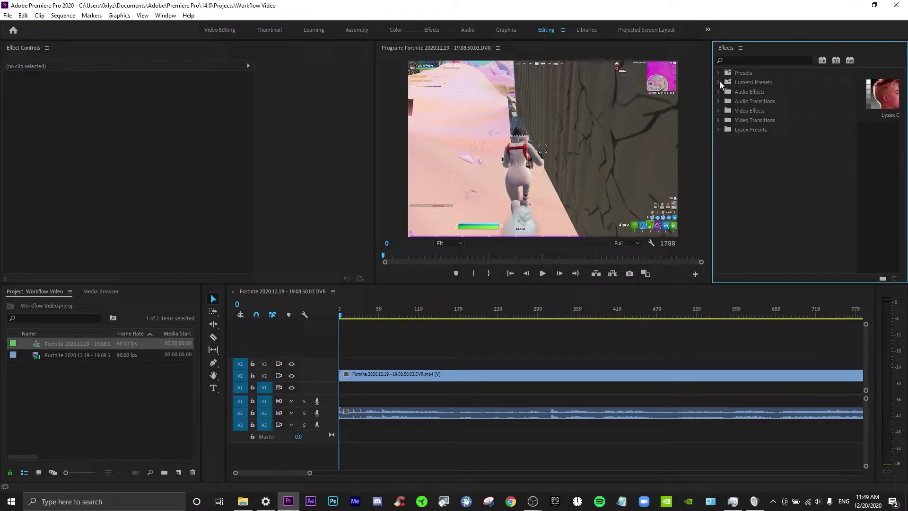
- Look over the effects and subfolders in the Presets folder and collapse it again
click(719, 74)
scroll(800, 188, down, 5)
scroll(800, 187, up, 5)
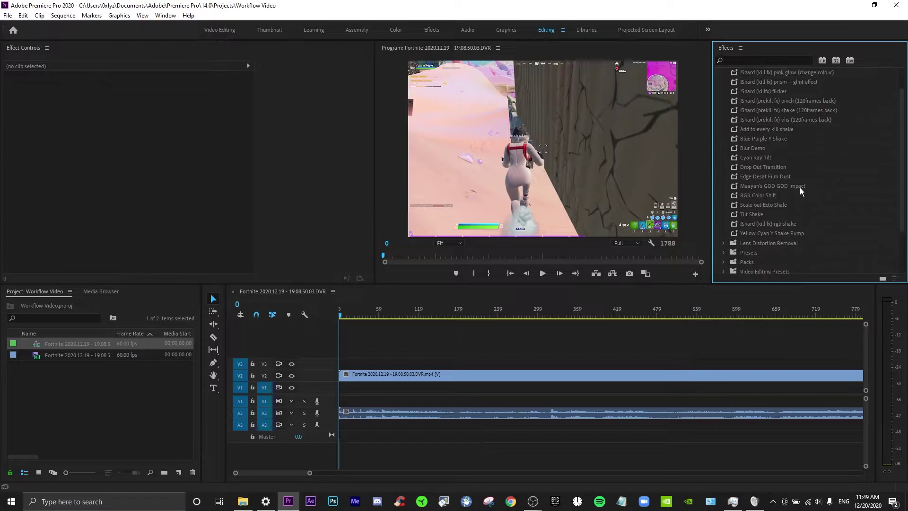
click(719, 72)
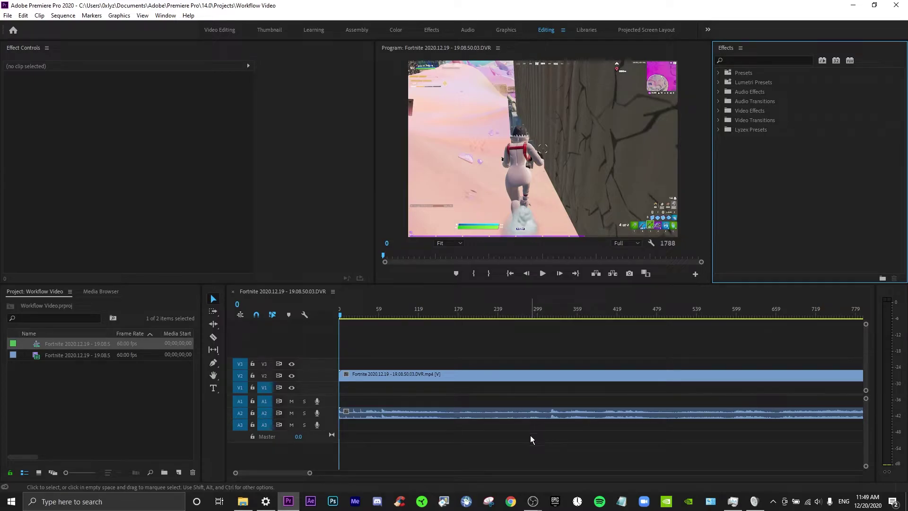
- Switch to the Video Editing workspace and close Libraries, Info and the other extra panels grouped with Project and Media Browser
click(220, 30)
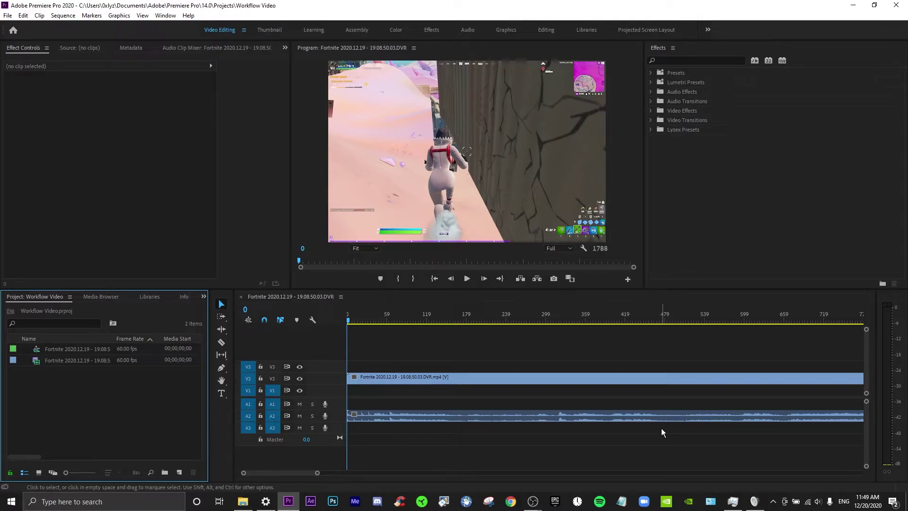
right_click(146, 299)
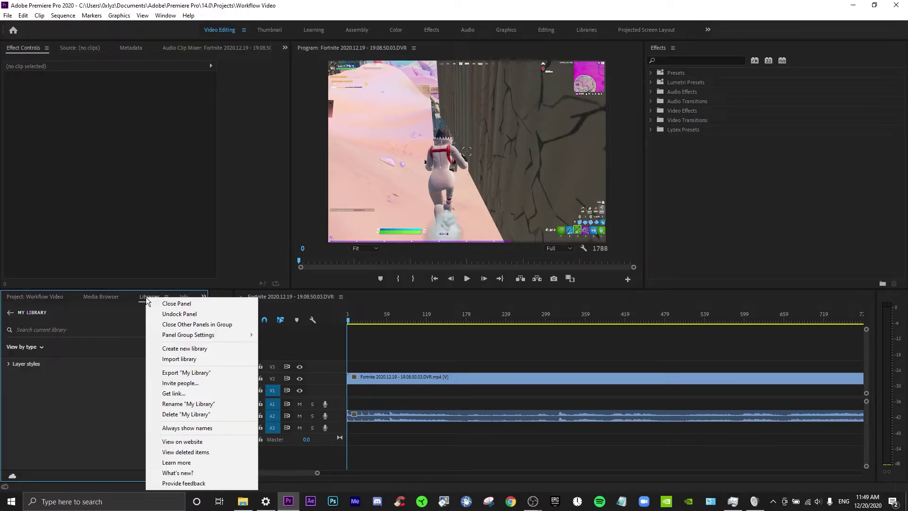
click(171, 303)
right_click(145, 298)
click(174, 300)
right_click(147, 298)
click(173, 301)
right_click(146, 298)
click(173, 301)
- Close the Source, Metadata and Audio Clip Mixer panels so only Effect Controls remains in that group
right_click(83, 48)
click(95, 55)
right_click(81, 49)
click(95, 55)
right_click(81, 50)
click(97, 55)
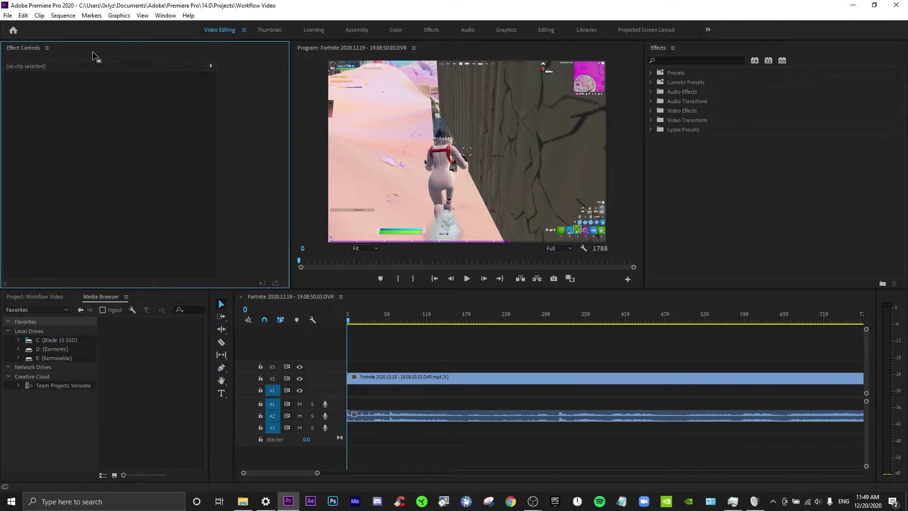
- Save the panel layout to the Video Editing workspace, and reopen that workspace with the Project panel in front
right_click(224, 28)
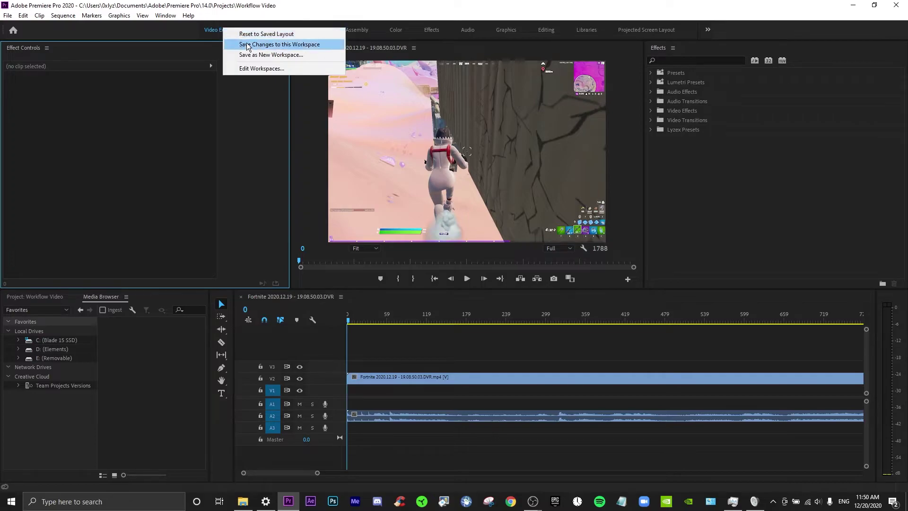
click(247, 44)
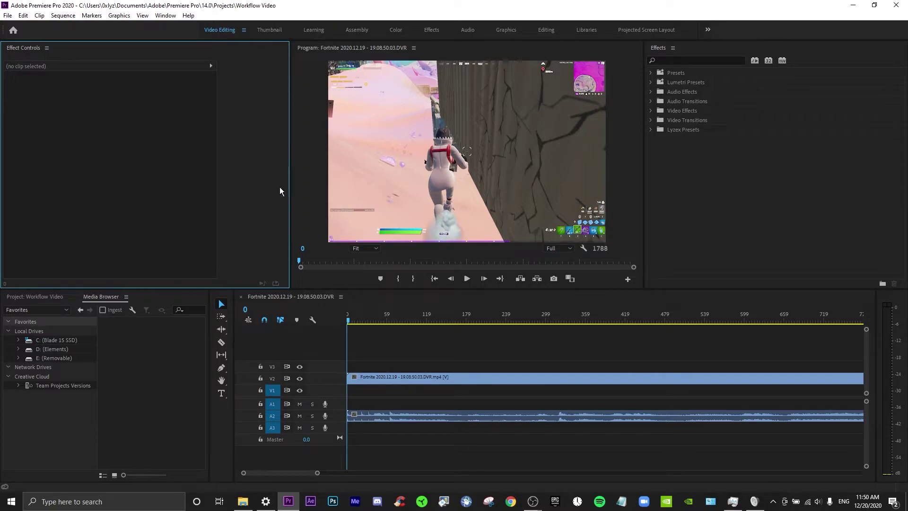
click(411, 334)
click(220, 29)
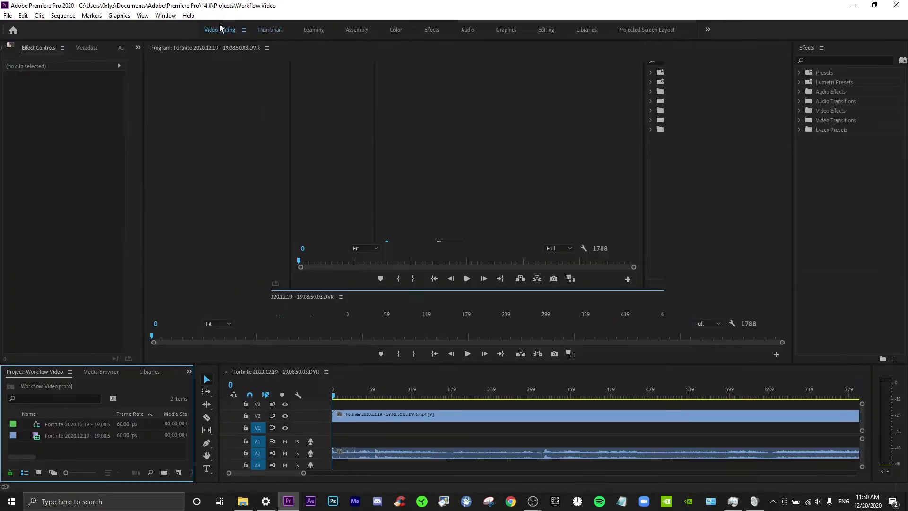
click(40, 297)
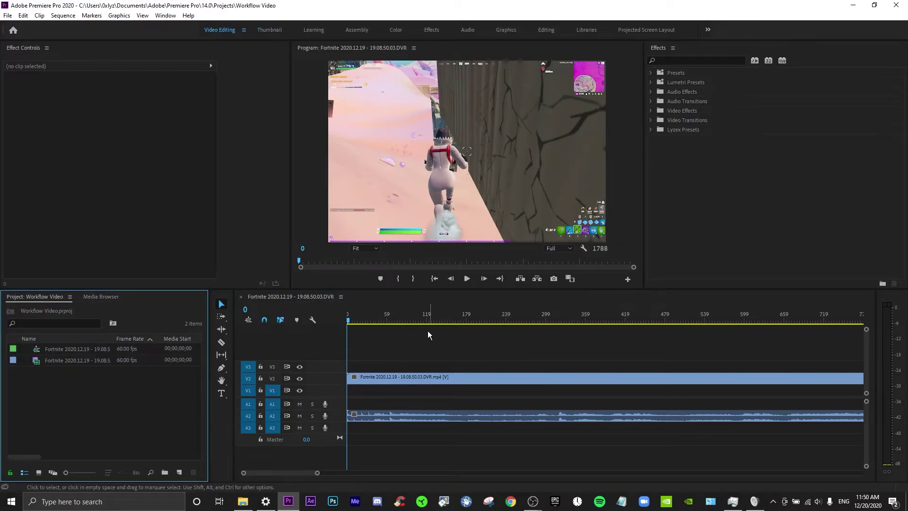
- Create a new bin in the project with its default name and delete it again
right_click(83, 381)
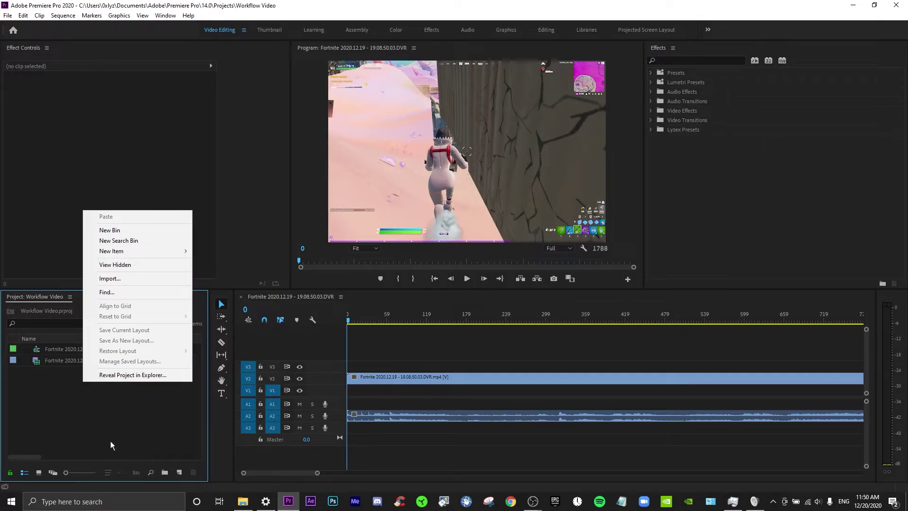
click(92, 425)
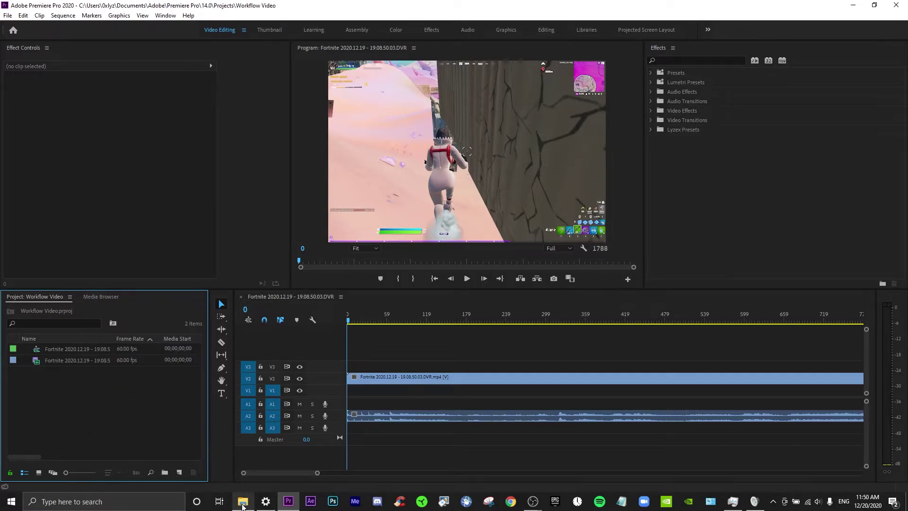
click(164, 473)
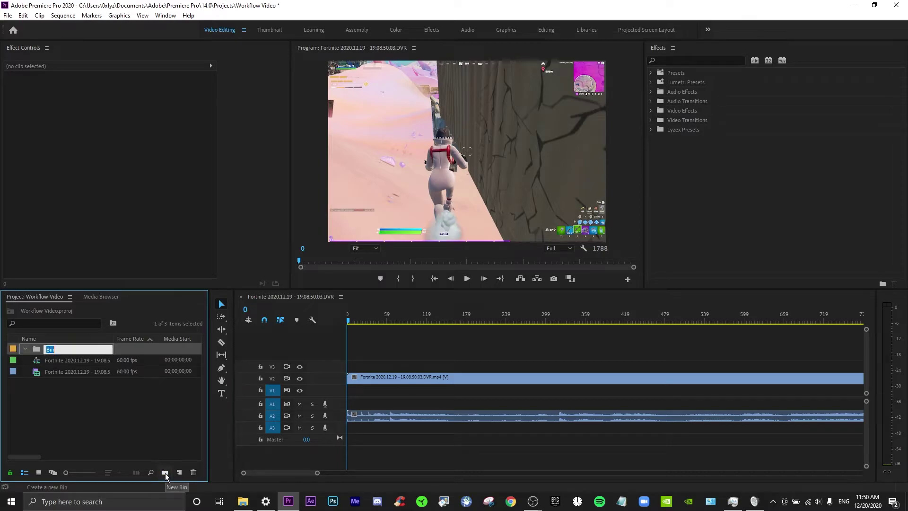
click(131, 431)
right_click(114, 418)
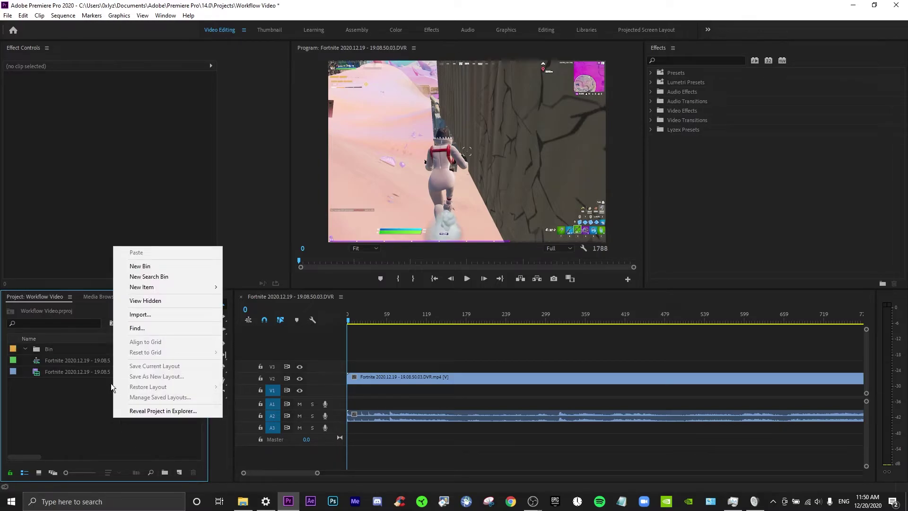
right_click(78, 348)
click(73, 349)
click(95, 359)
click(126, 349)
click(193, 472)
- Choose the Transitions - FullHD - 1920x1080 project for import from the Best Pack transitions folder on the Elements (D:) drive
right_click(68, 351)
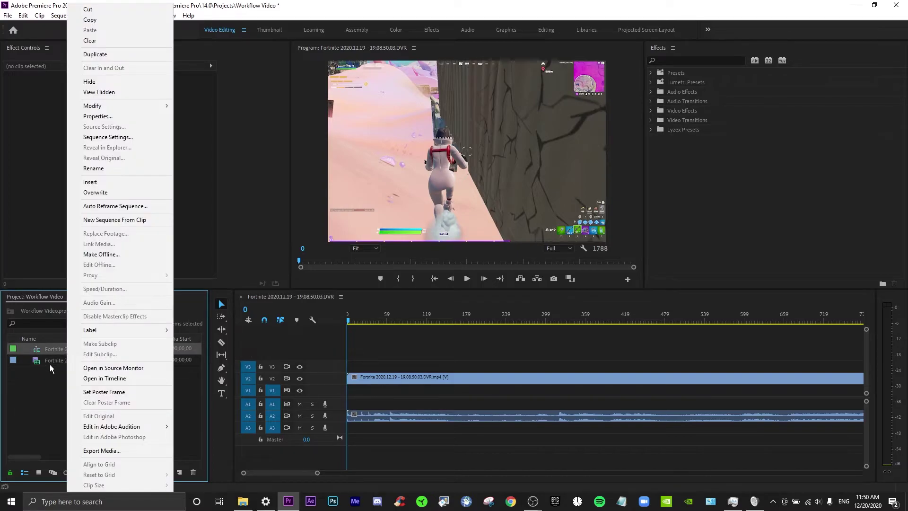
right_click(52, 375)
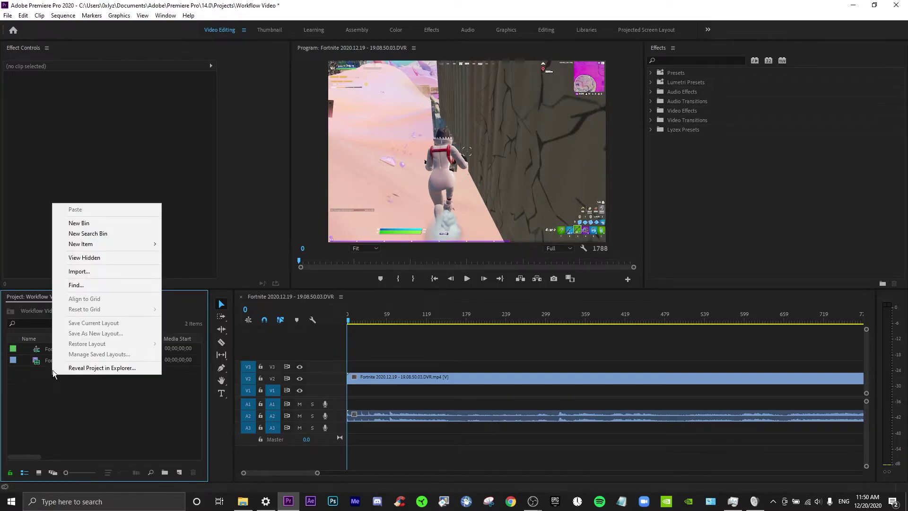
click(78, 271)
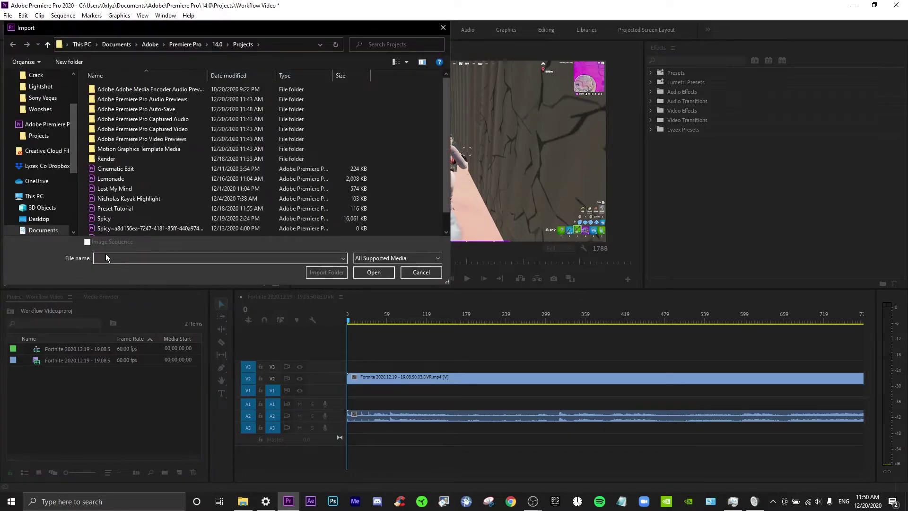
scroll(38, 196, down, 4)
click(40, 193)
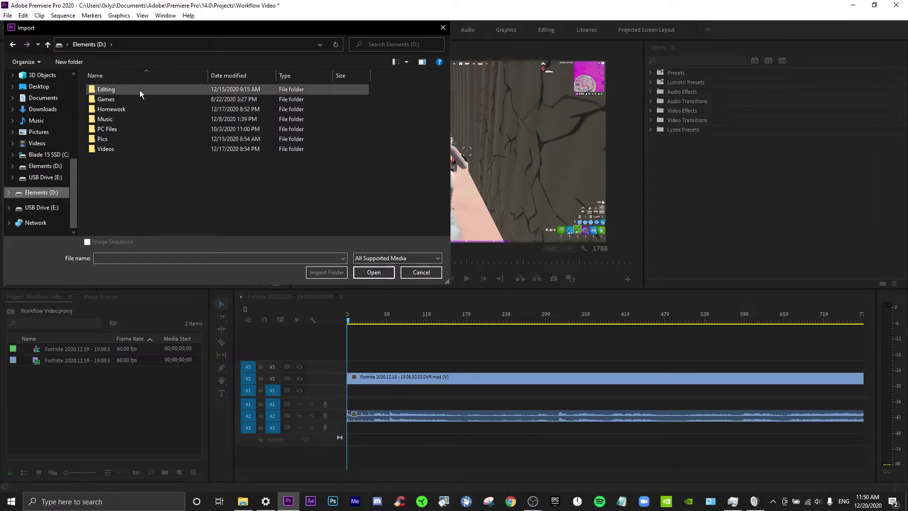
double_click(140, 91)
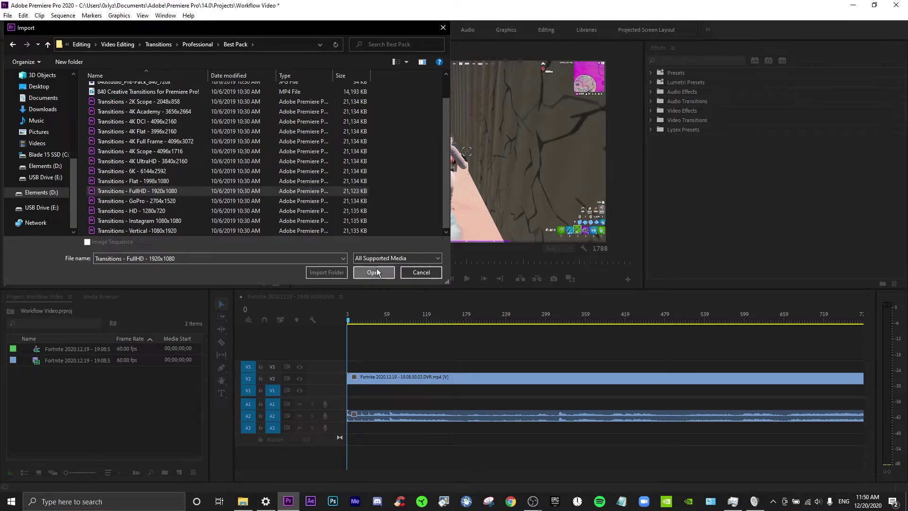
click(377, 272)
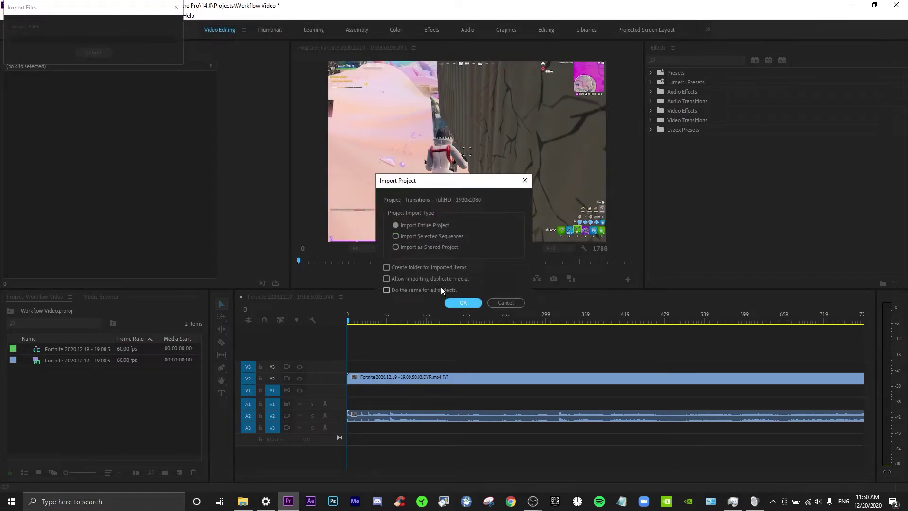
- Import the entire transitions project with all missing media left offline, and deselect the imported bins
click(464, 303)
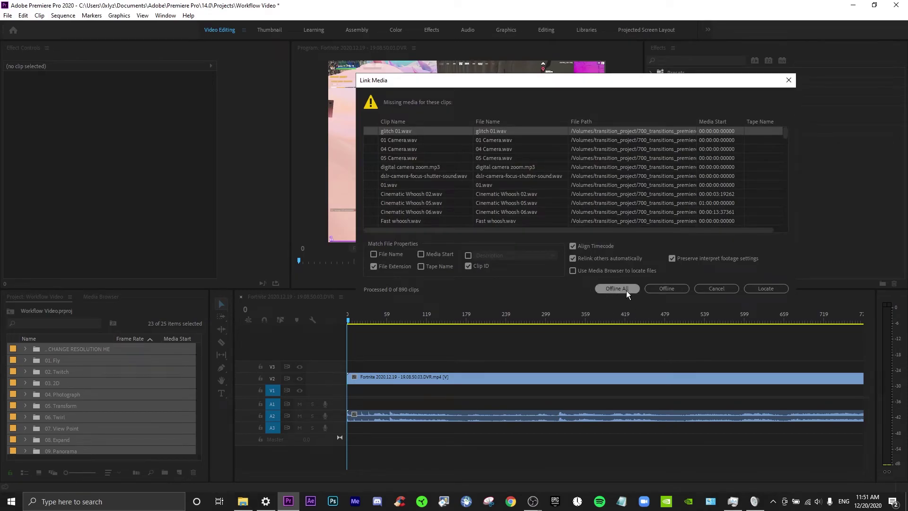
click(626, 290)
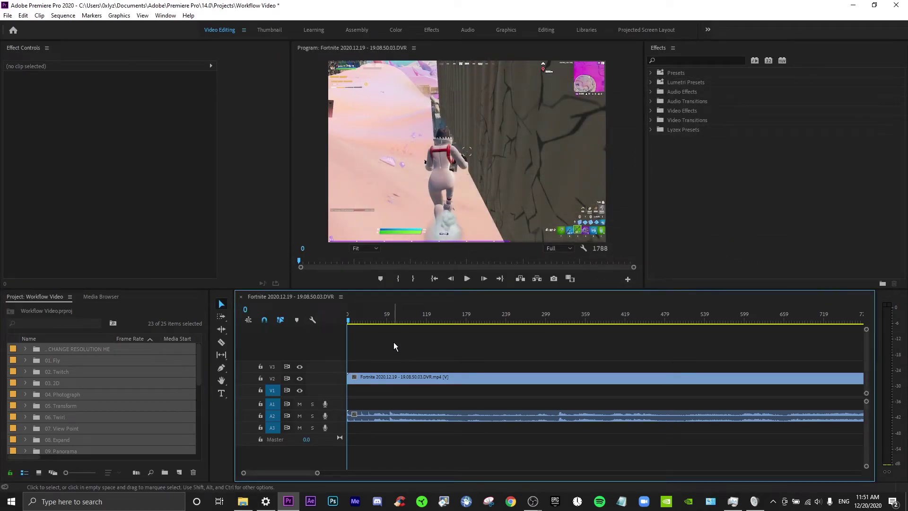
scroll(141, 362, down, 5)
scroll(137, 392, down, 1)
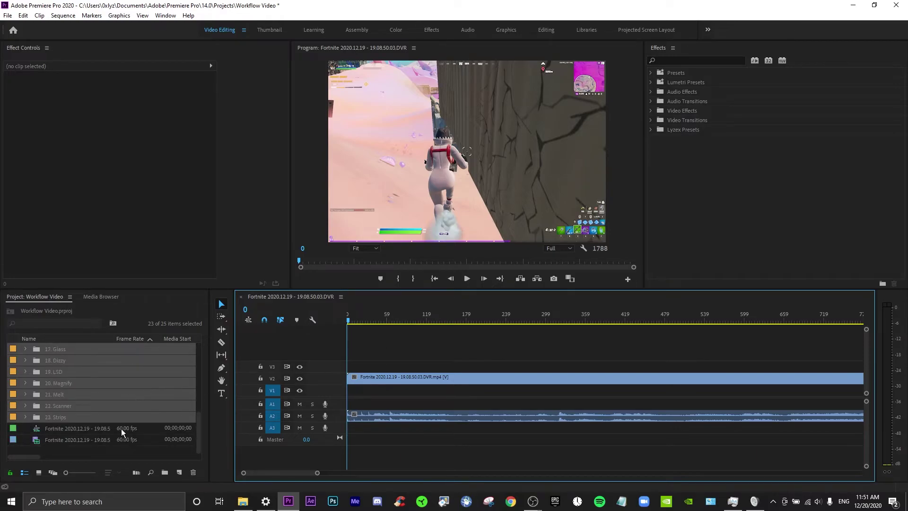
click(113, 446)
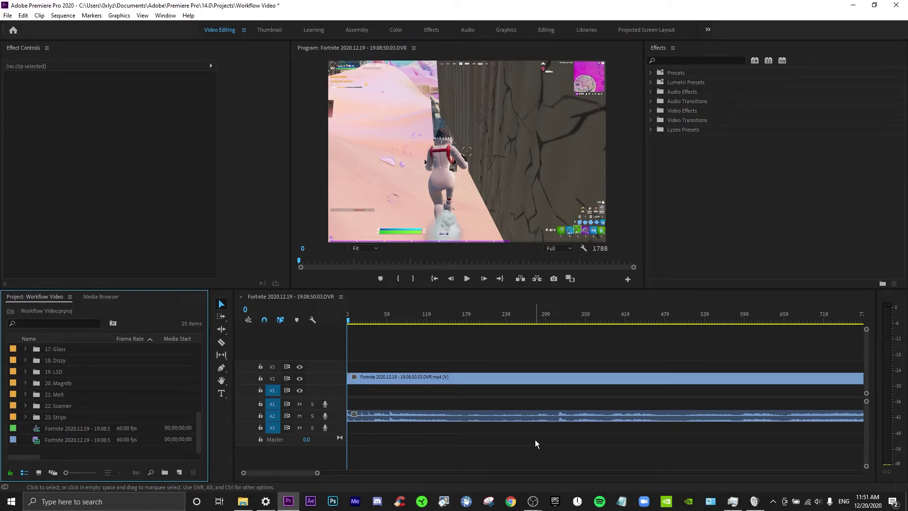
- Open a second File Explorer window and go to the Editing > Video Editing folder on the Elements (D:) drive
click(246, 501)
right_click(246, 503)
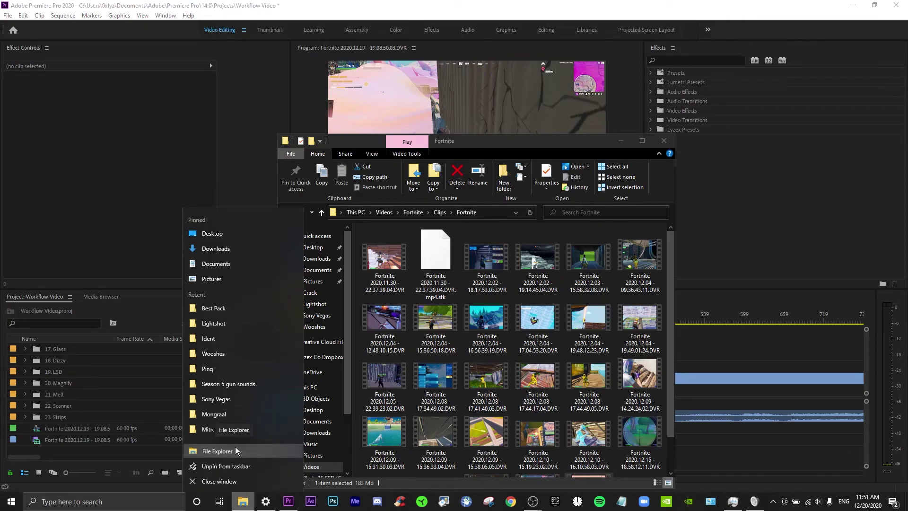
click(217, 451)
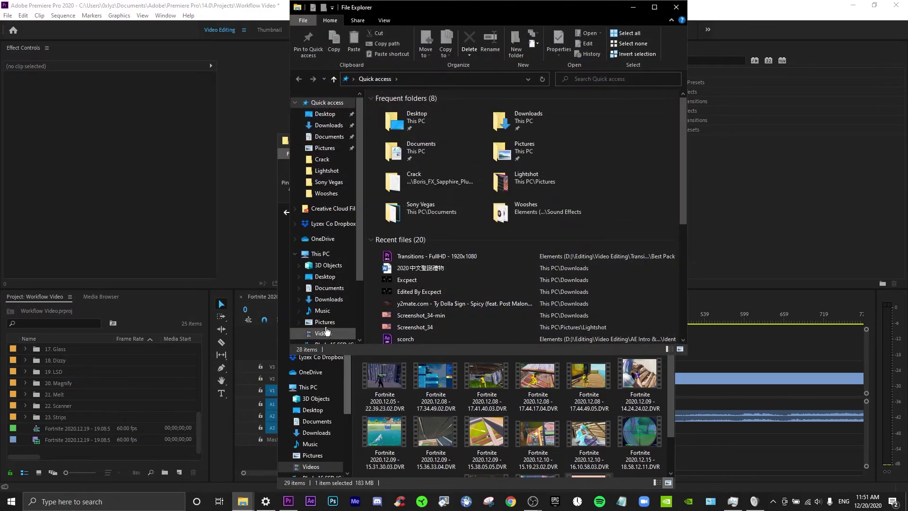
scroll(327, 313, down, 3)
click(328, 295)
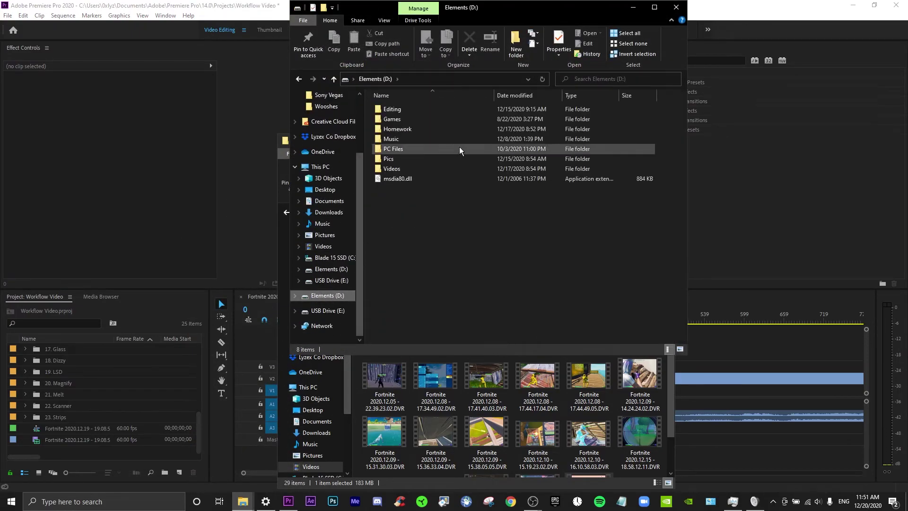
double_click(425, 109)
click(402, 129)
double_click(402, 130)
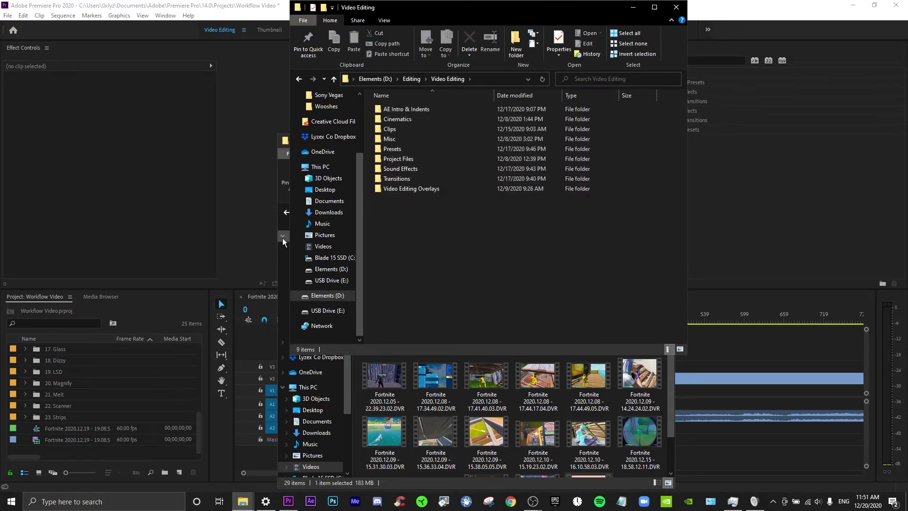
- Move the Fortnite clips folder window off the Video Editing folder window, and return to Premiere Pro
click(280, 147)
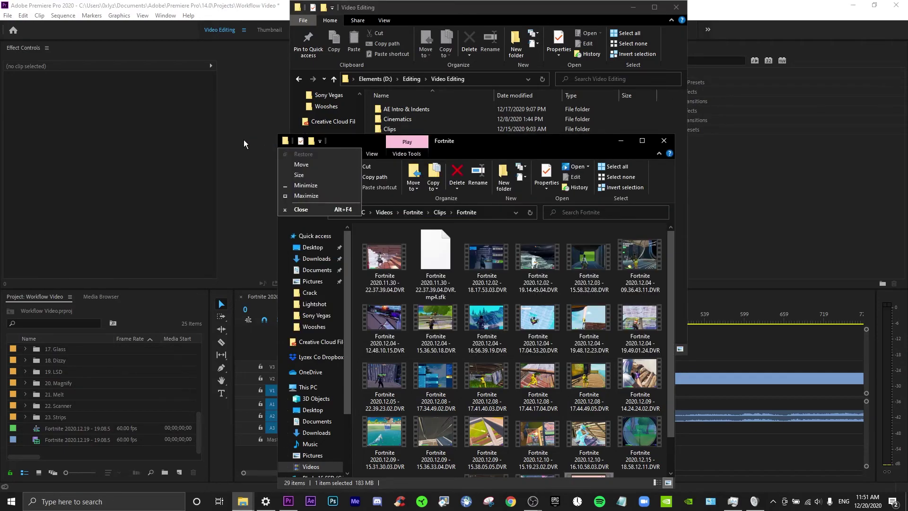
drag(508, 141, 300, 120)
click(587, 218)
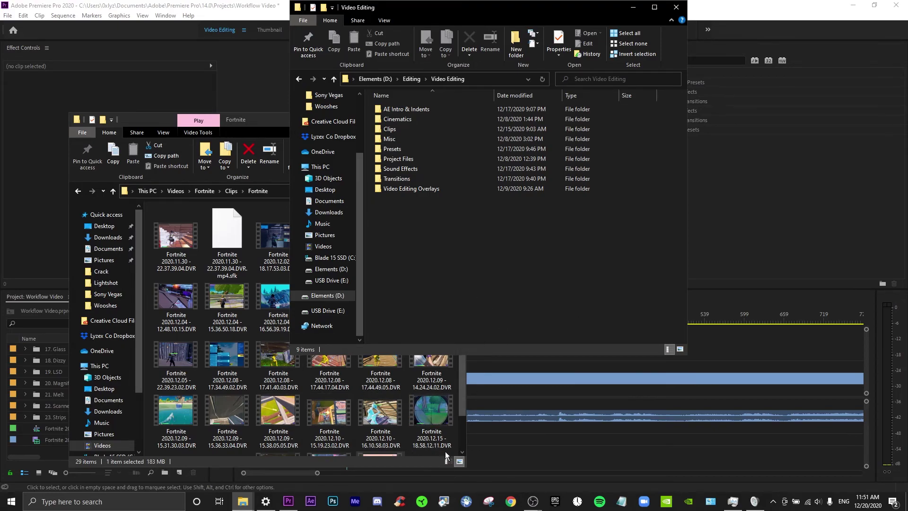
click(551, 449)
mouse_move(243, 501)
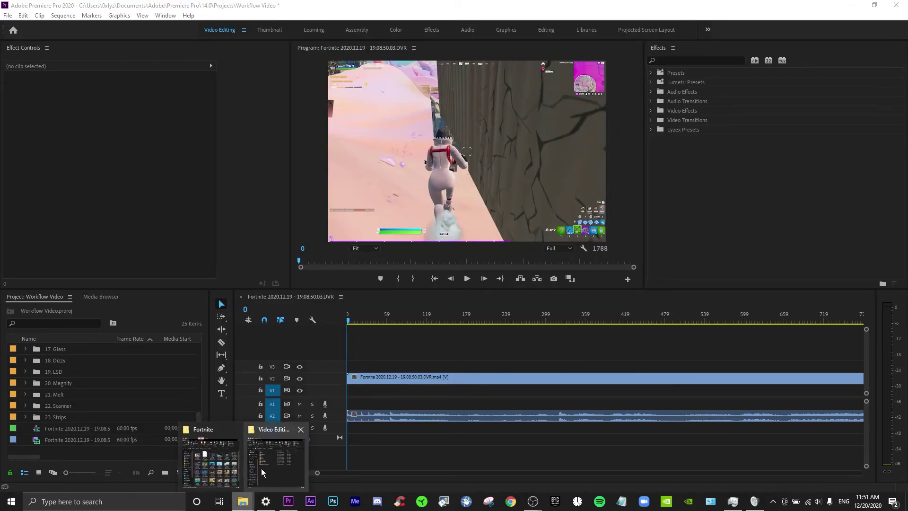